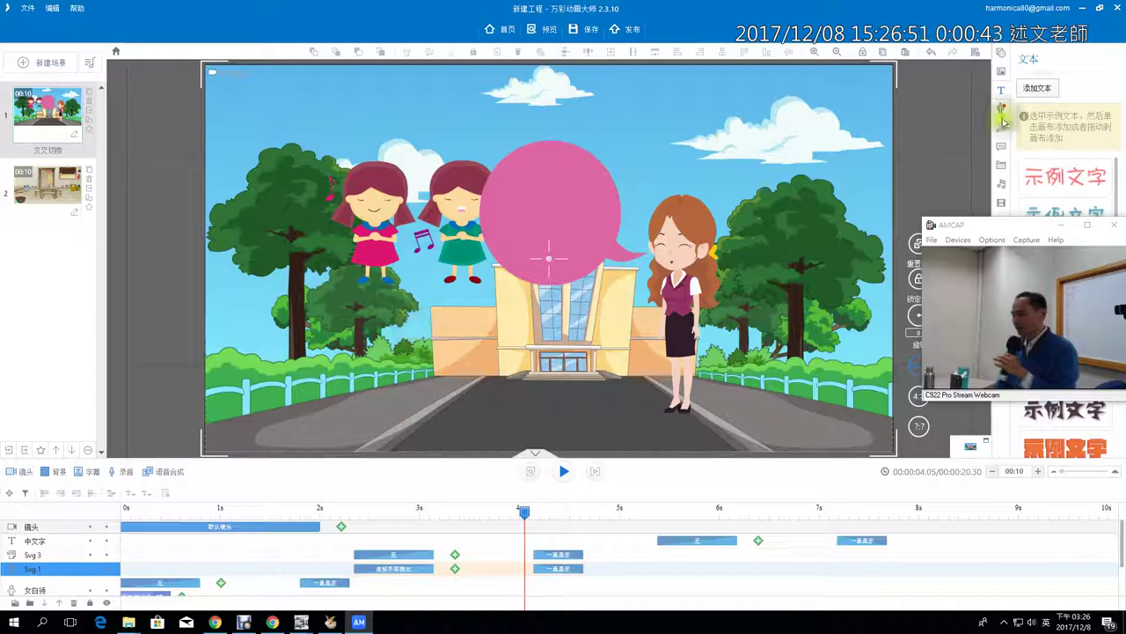
Check the question about setting a walking animation's route on the Google Drawings whiteboard and return to the animation project
{"action": "left_click", "coordinate": [1075, 11]}
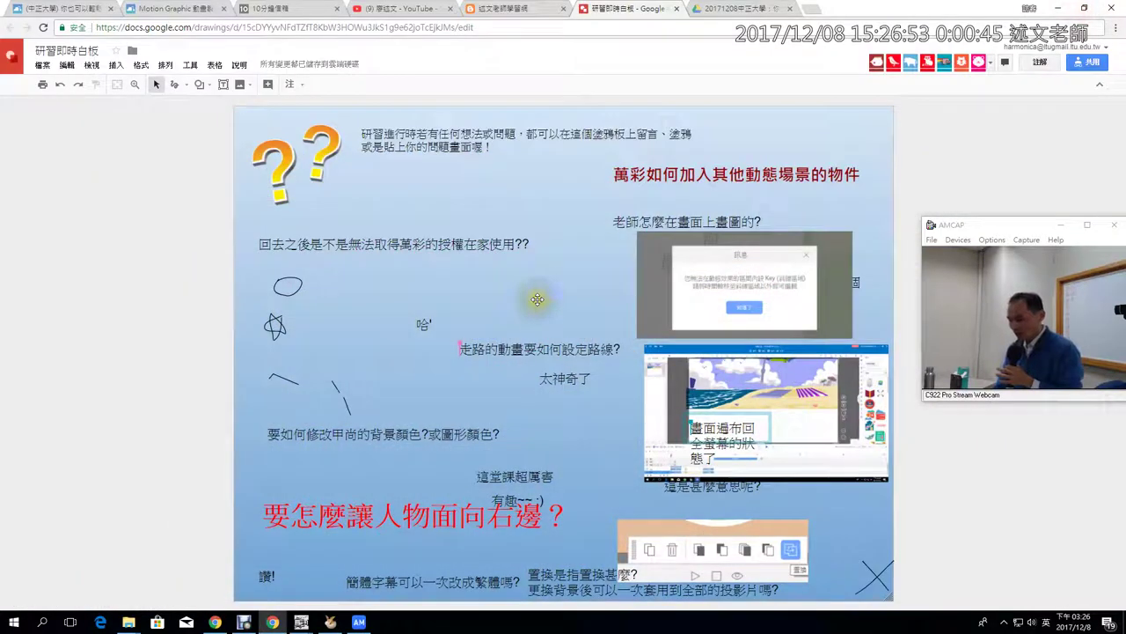
{"action": "left_click", "coordinate": [468, 347]}
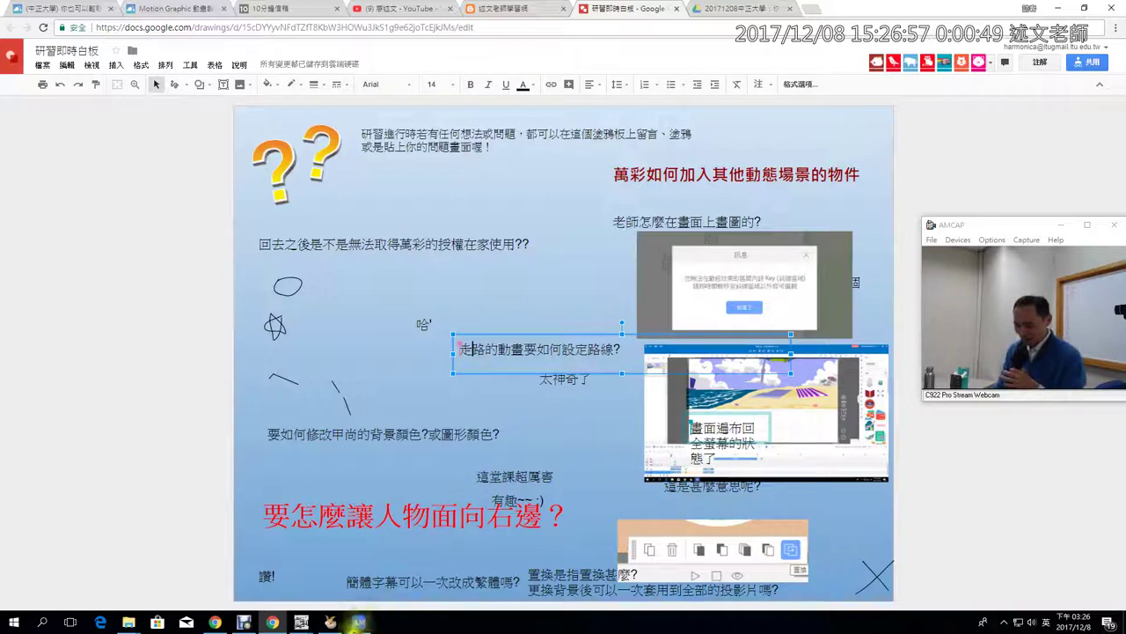
{"action": "left_click", "coordinate": [358, 622]}
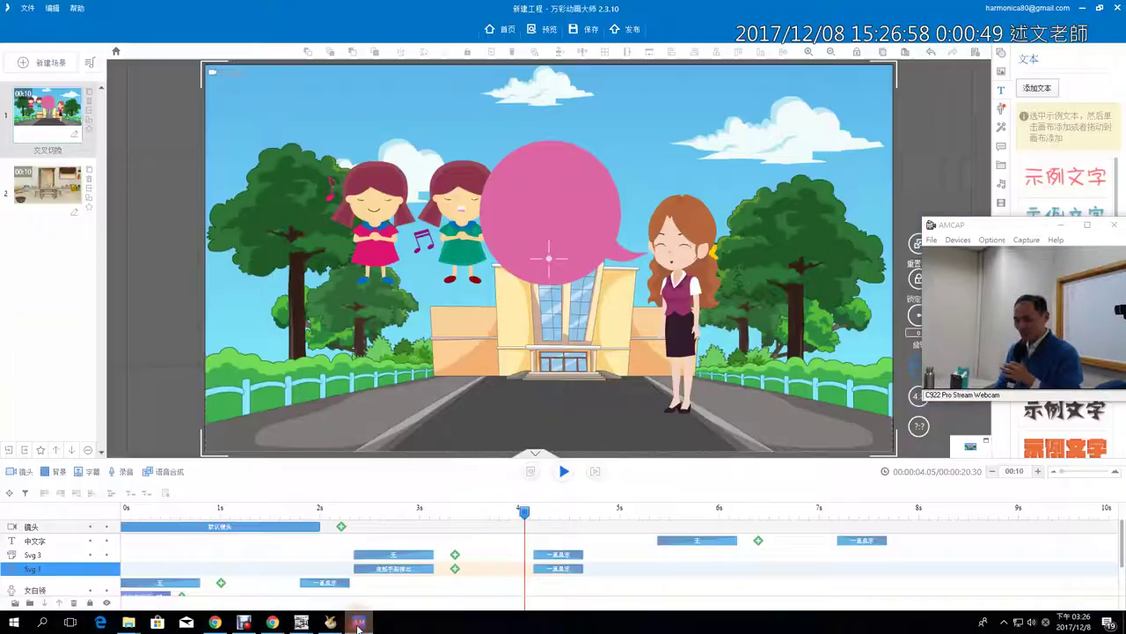
Select the woman character and scrub the first scene's timeline to examine her track and entrance timing
{"action": "left_click", "coordinate": [374, 220]}
{"action": "left_click_drag", "start_coordinate": [366, 513], "coordinate": [410, 531]}
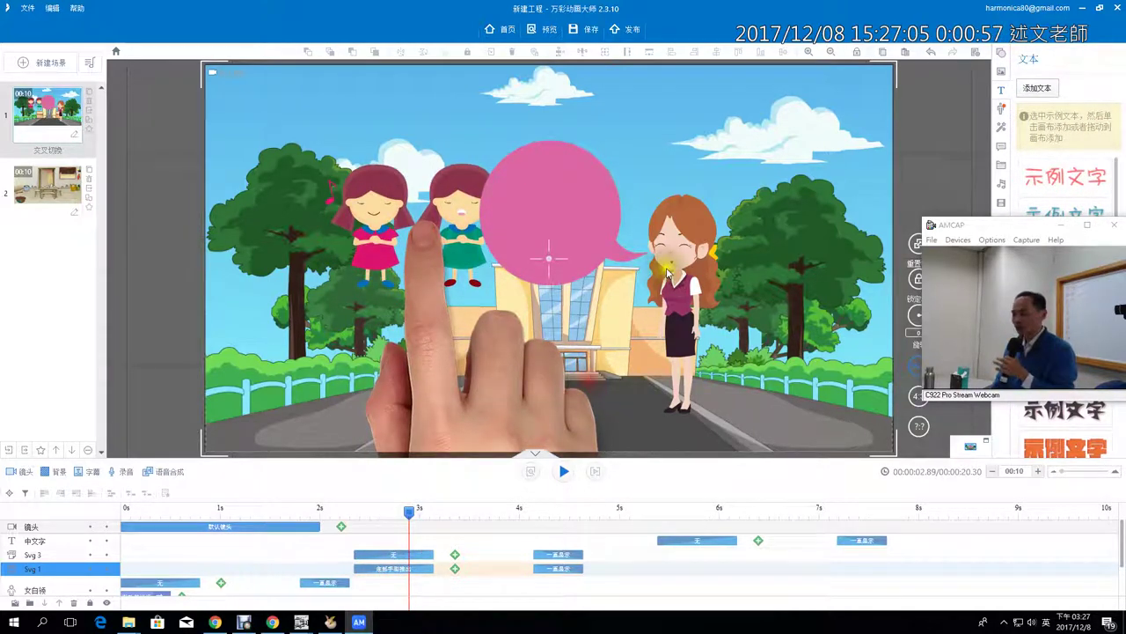
{"action": "left_click", "coordinate": [667, 274]}
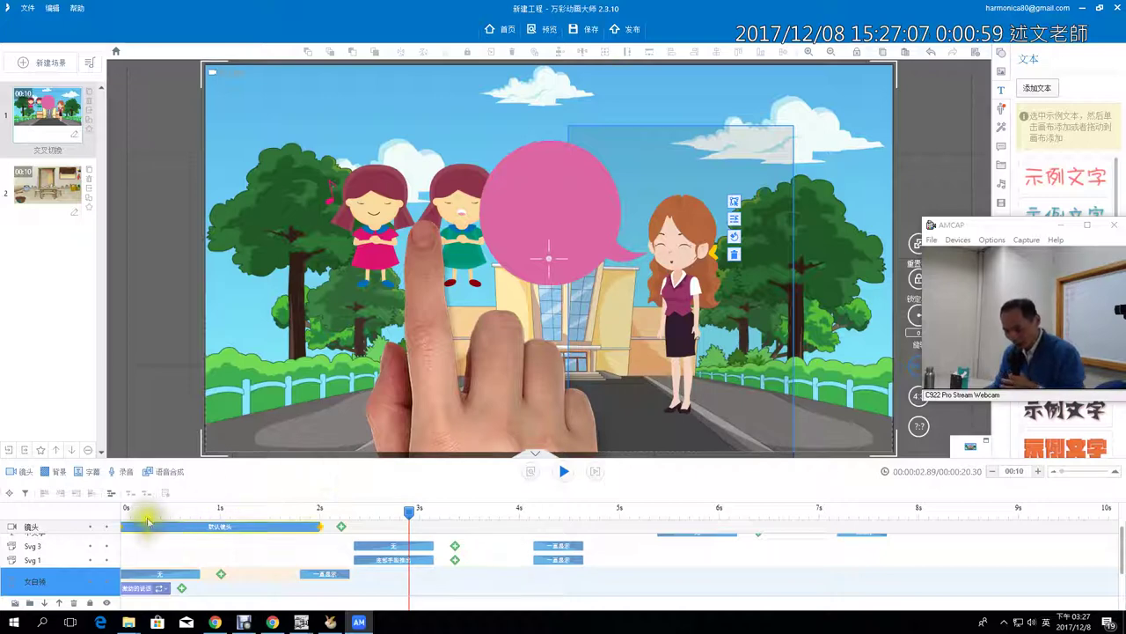
{"action": "left_click", "coordinate": [56, 583]}
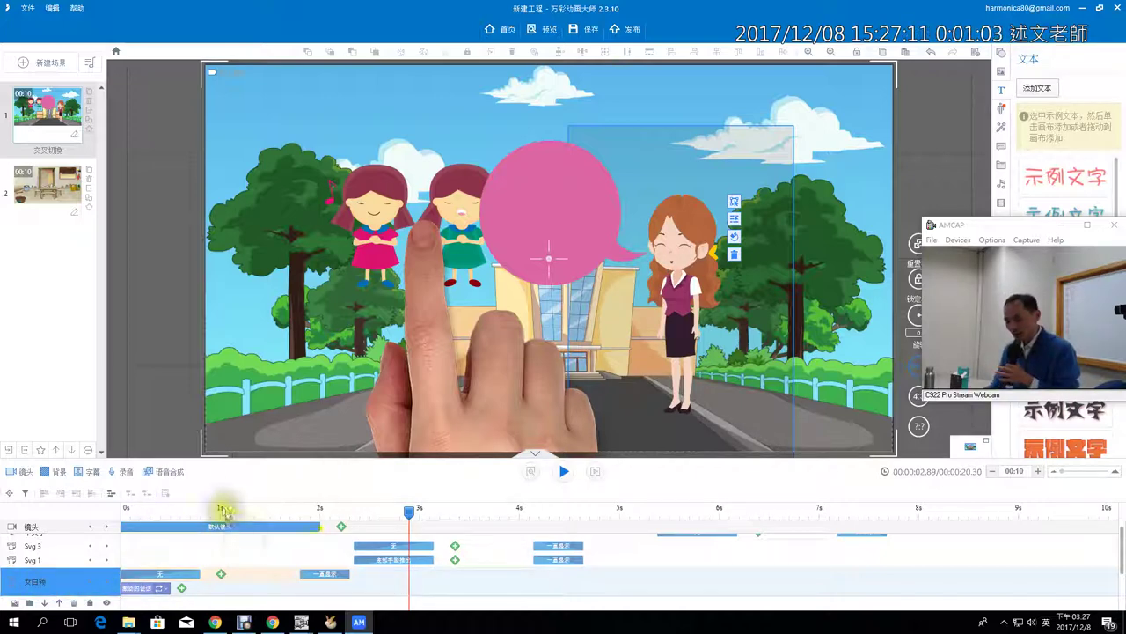
{"action": "left_click_drag", "start_coordinate": [198, 518], "coordinate": [174, 513]}
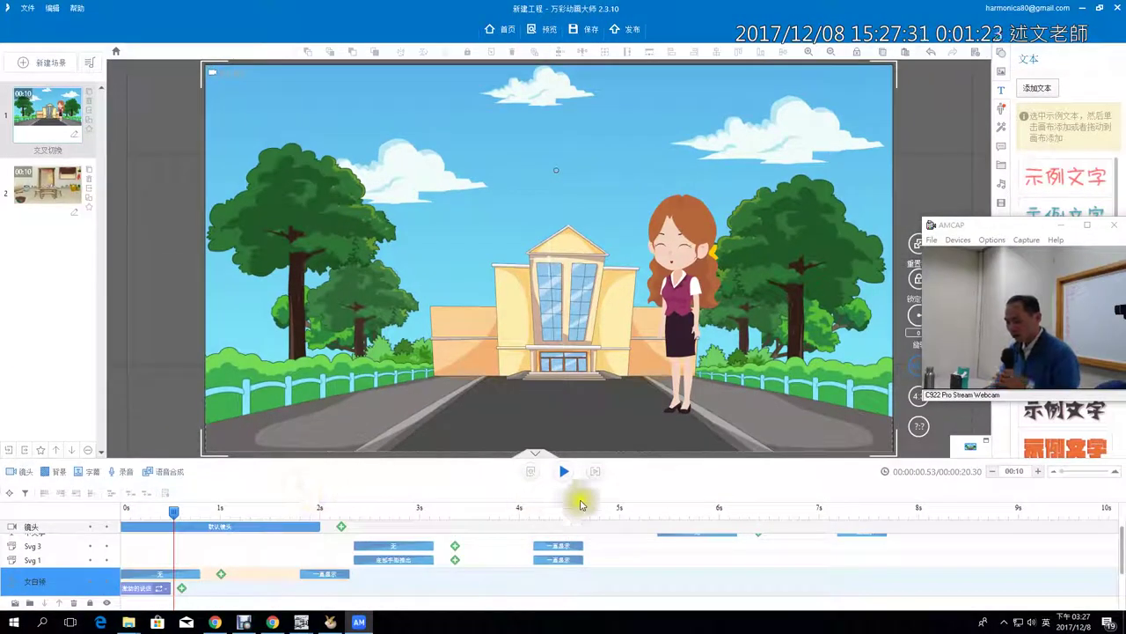
{"action": "left_click", "coordinate": [584, 510]}
{"action": "left_click", "coordinate": [678, 280]}
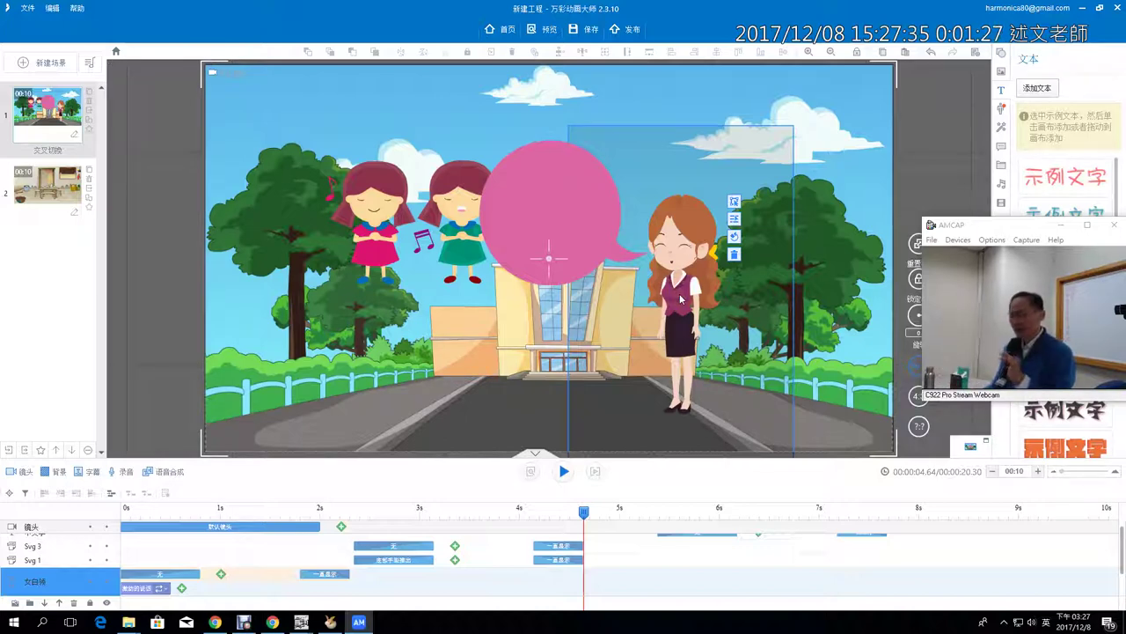
Select the woman's entrance effect and reposition her starting point to about X 229.88, Y 71.95
{"action": "left_click", "coordinate": [217, 510]}
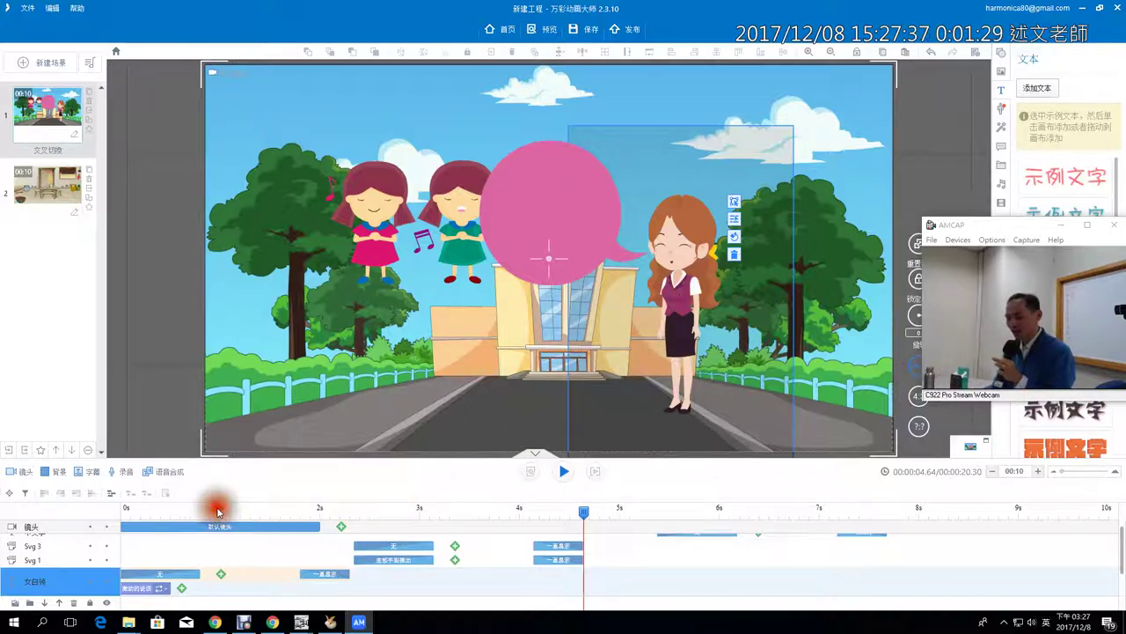
{"action": "left_click", "coordinate": [184, 573]}
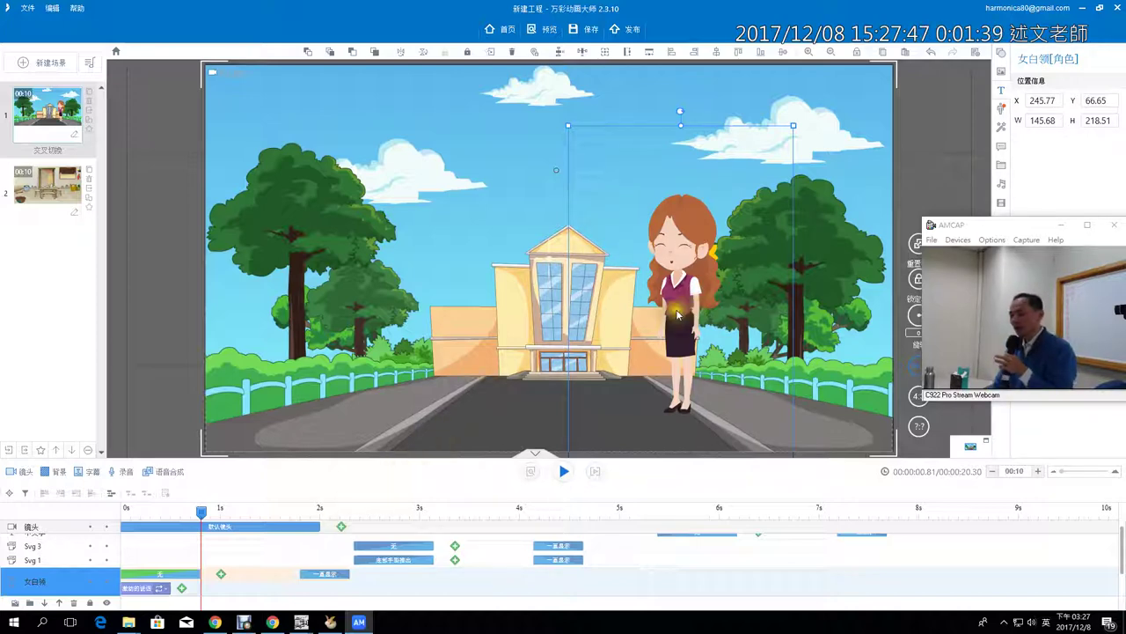
{"action": "mouse_move", "coordinate": [698, 310]}
{"action": "left_mouse_down"}
{"action": "mouse_move", "coordinate": [815, 321]}
{"action": "mouse_move", "coordinate": [679, 327]}
{"action": "mouse_move", "coordinate": [700, 323]}
{"action": "left_mouse_up"}
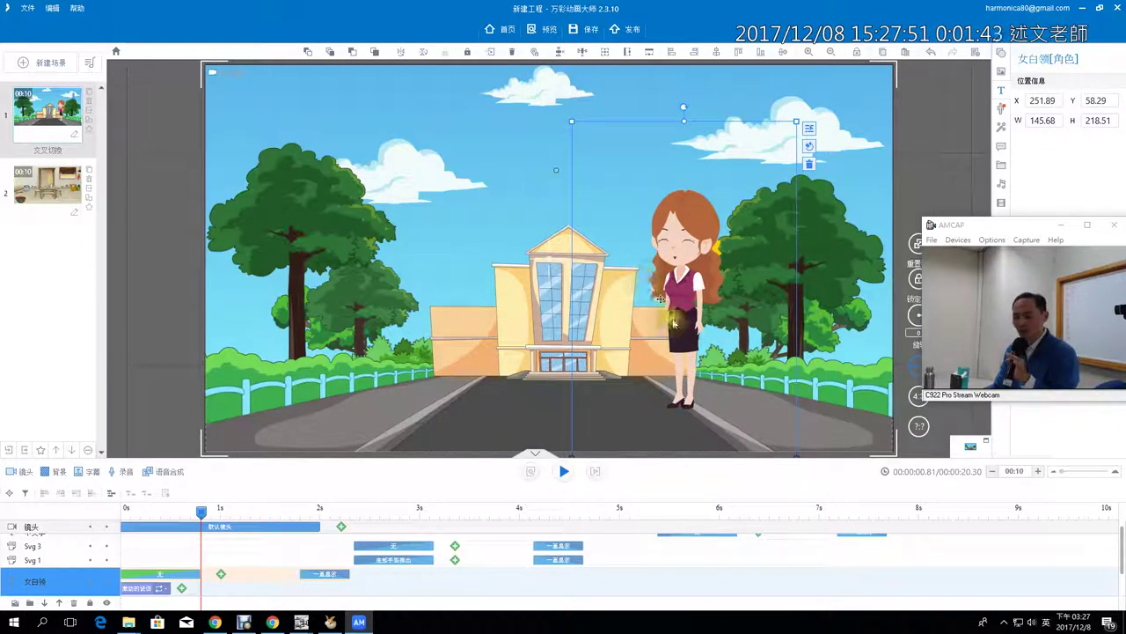
{"action": "mouse_move", "coordinate": [685, 315]}
{"action": "left_mouse_down"}
{"action": "mouse_move", "coordinate": [454, 304]}
{"action": "mouse_move", "coordinate": [673, 324]}
{"action": "left_mouse_up"}
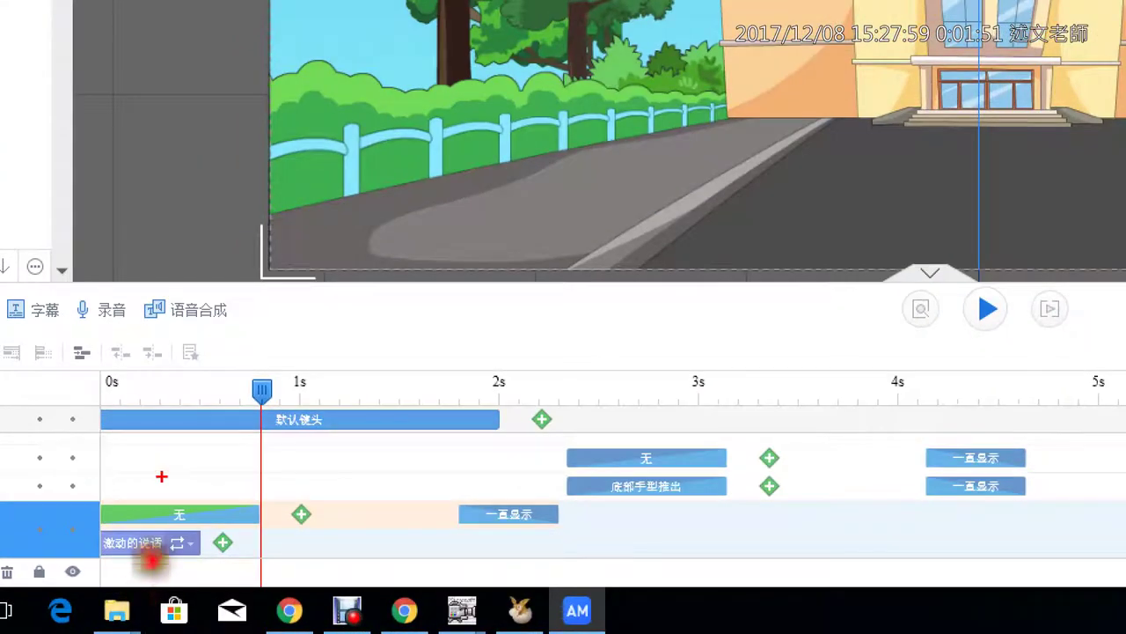
{"action": "left_click_drag", "start_coordinate": [153, 540], "coordinate": [174, 527]}
{"action": "left_click_drag", "start_coordinate": [346, 536], "coordinate": [350, 544]}
{"action": "left_click_drag", "start_coordinate": [482, 475], "coordinate": [554, 440]}
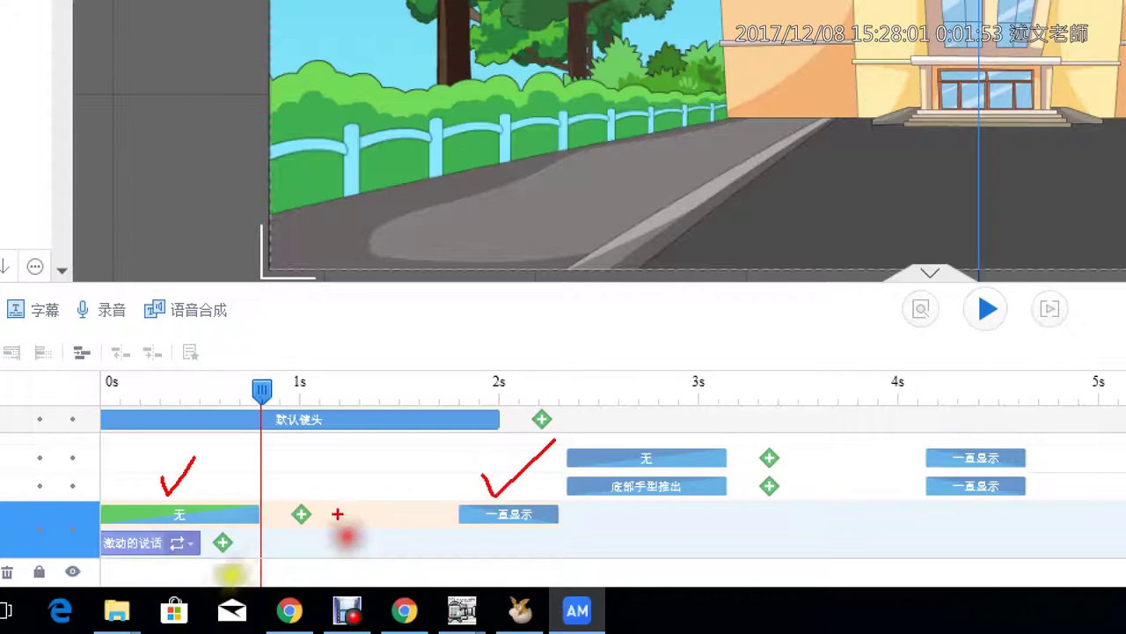
{"action": "mouse_move", "coordinate": [294, 532]}
{"action": "left_mouse_down"}
{"action": "mouse_move", "coordinate": [292, 495]}
{"action": "mouse_move", "coordinate": [271, 545]}
{"action": "left_mouse_up"}
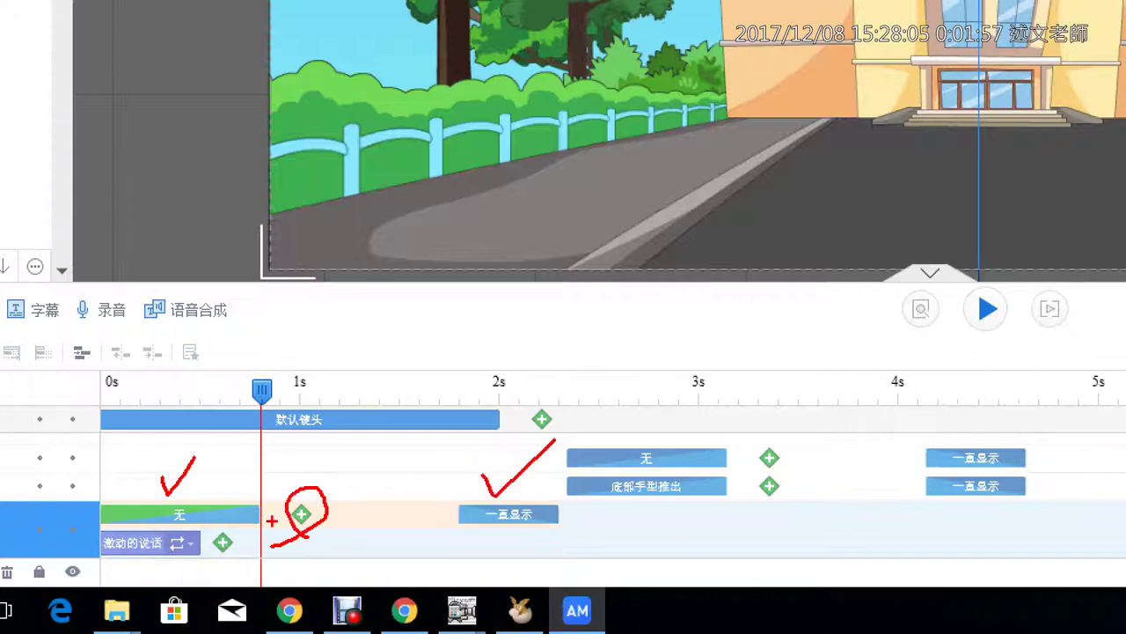
{"action": "key", "text": "Escape"}
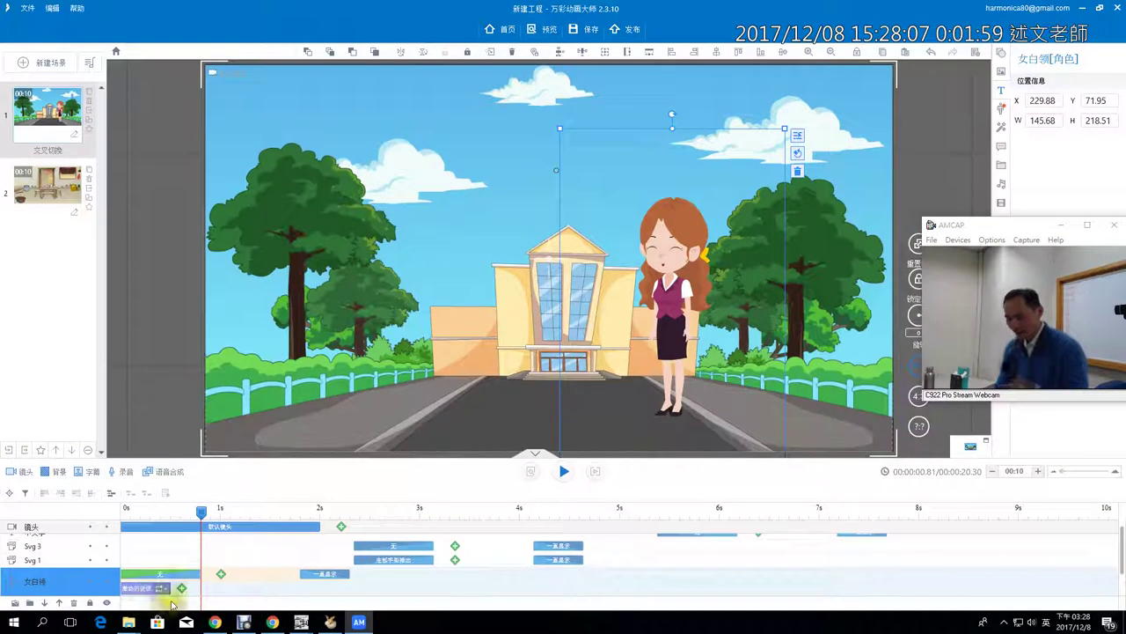
Add the 移动 (Move) effect to the woman's track between her entrance and exit effects
{"action": "double_click", "coordinate": [221, 580]}
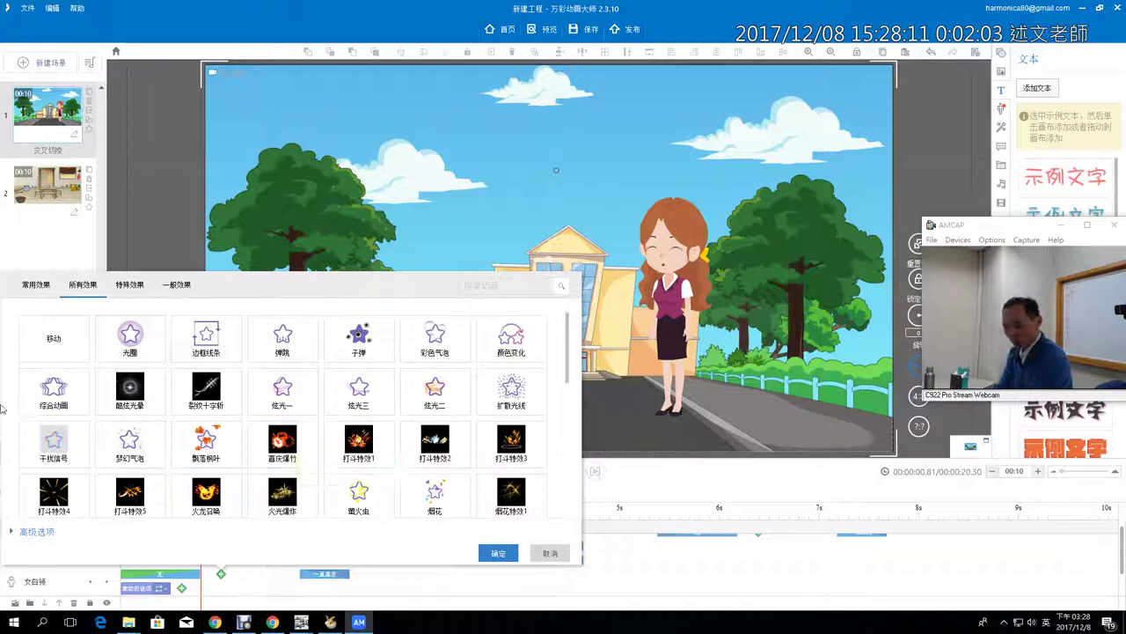
{"action": "key", "text": "ctrl+1"}
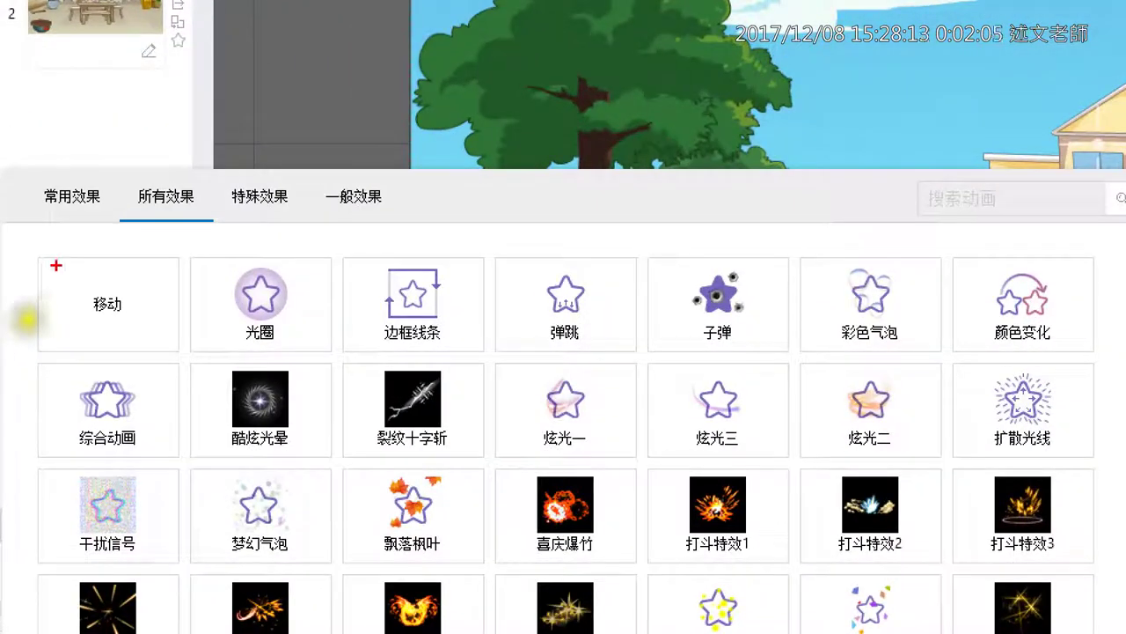
{"action": "left_click_drag", "start_coordinate": [28, 318], "coordinate": [101, 367]}
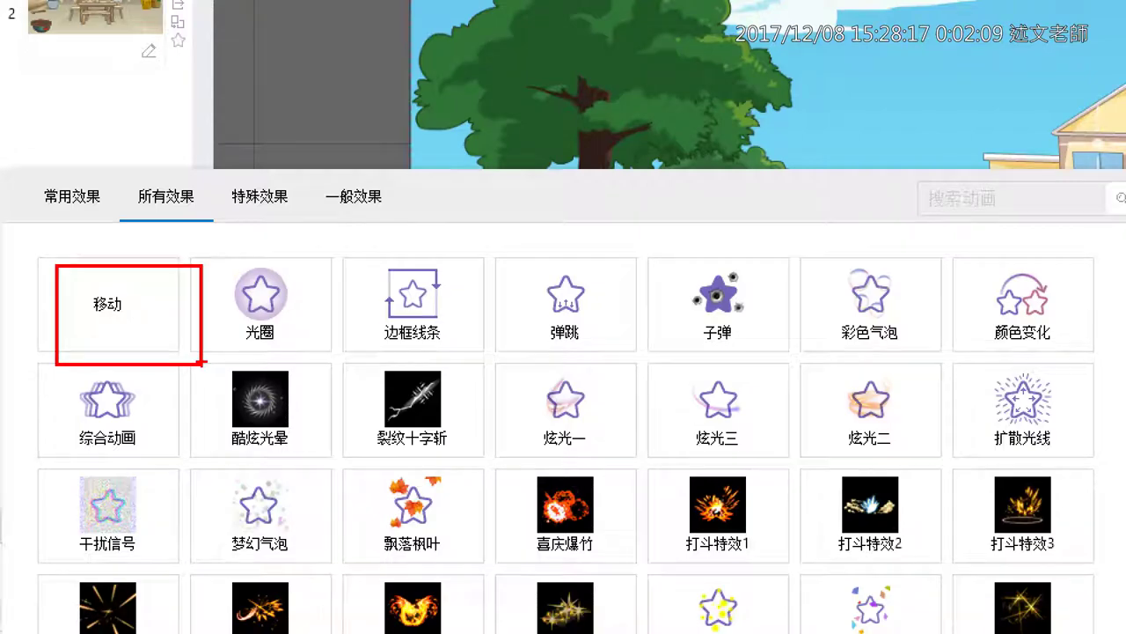
{"action": "key", "text": "Escape"}
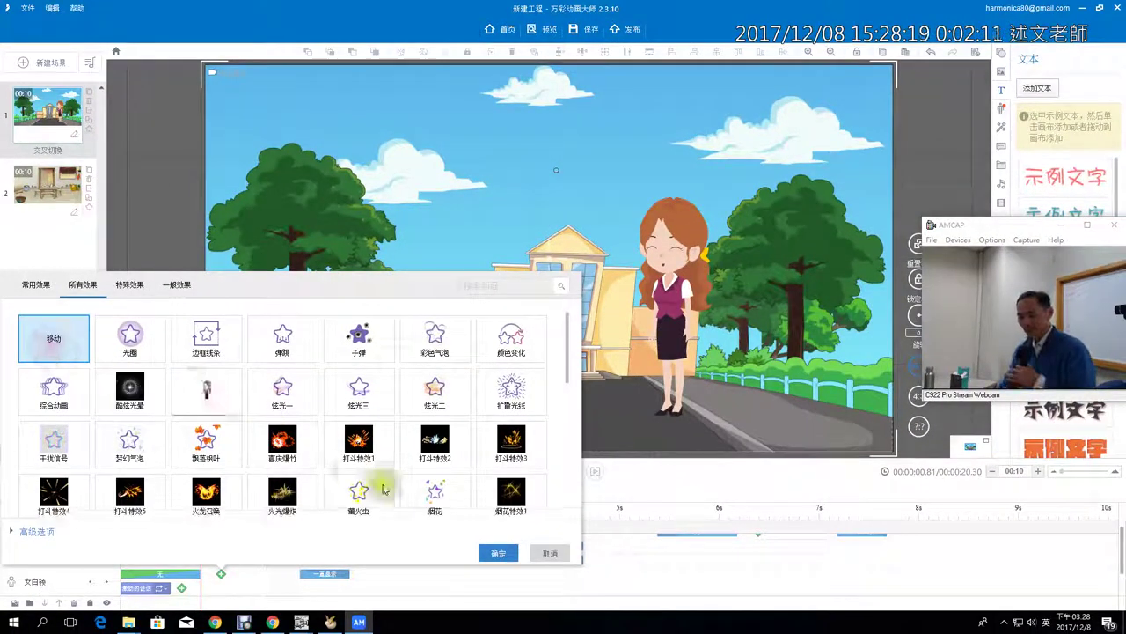
{"action": "left_click", "coordinate": [495, 553]}
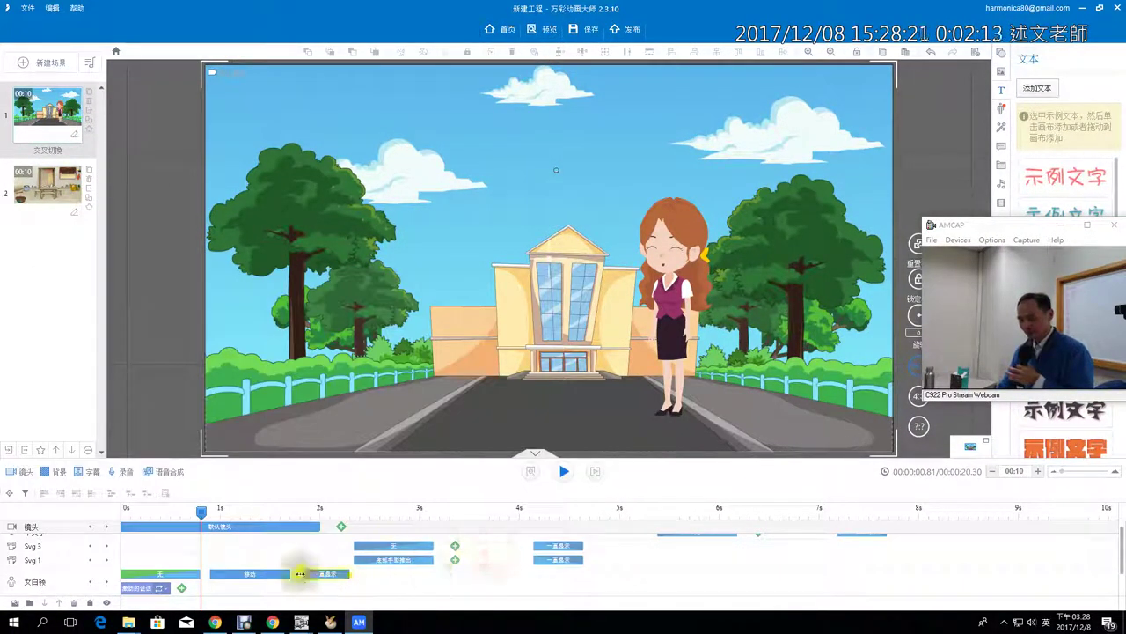
Set the Move effect's end position for the woman across the road at about X -304.72, Y 67.58, and preview the motion
{"action": "left_click", "coordinate": [256, 576]}
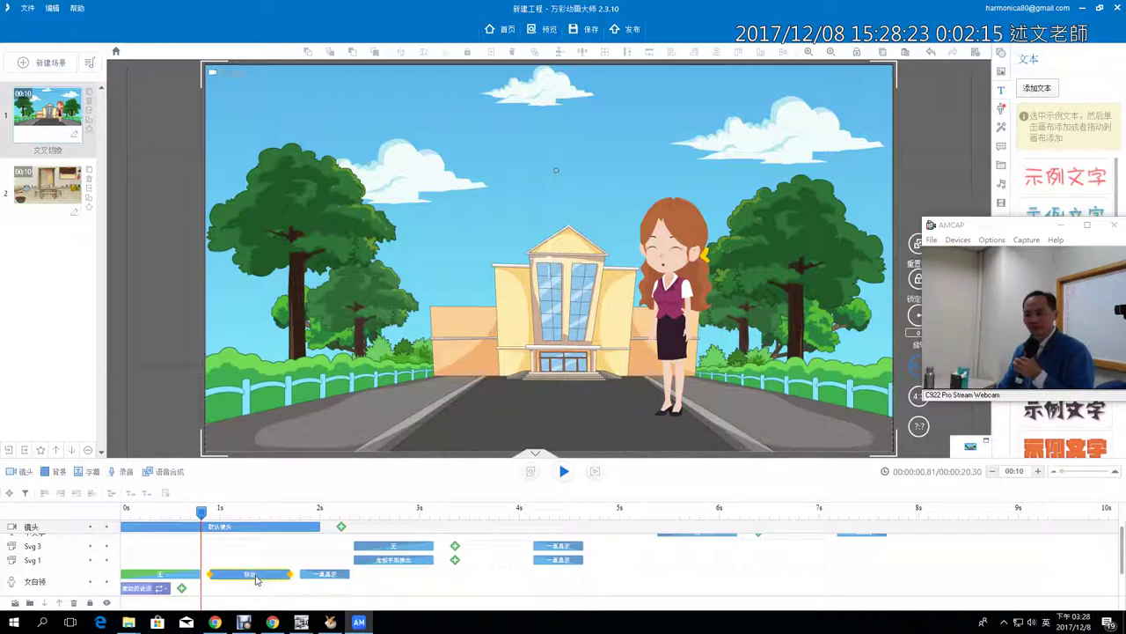
{"action": "left_click", "coordinate": [255, 577]}
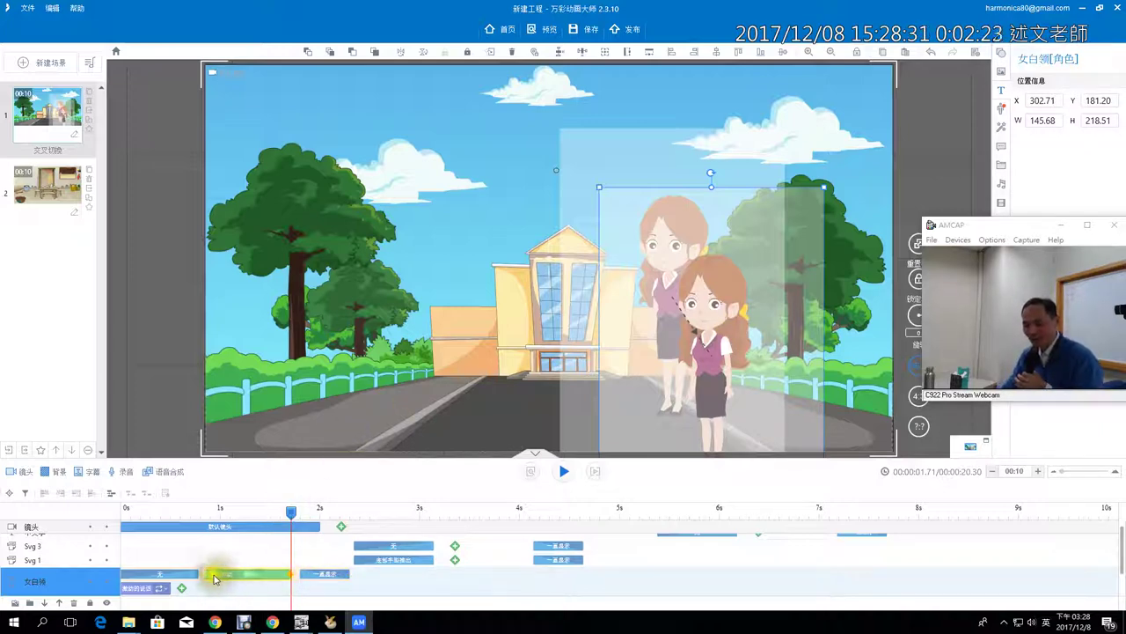
{"action": "left_click", "coordinate": [599, 138]}
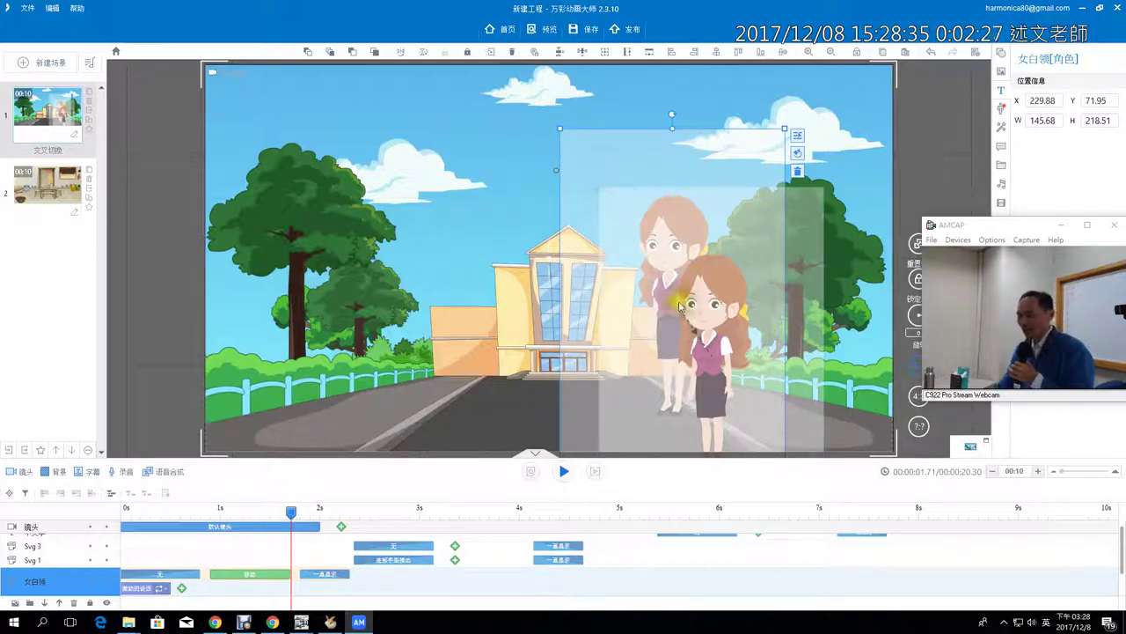
{"action": "left_click", "coordinate": [708, 325]}
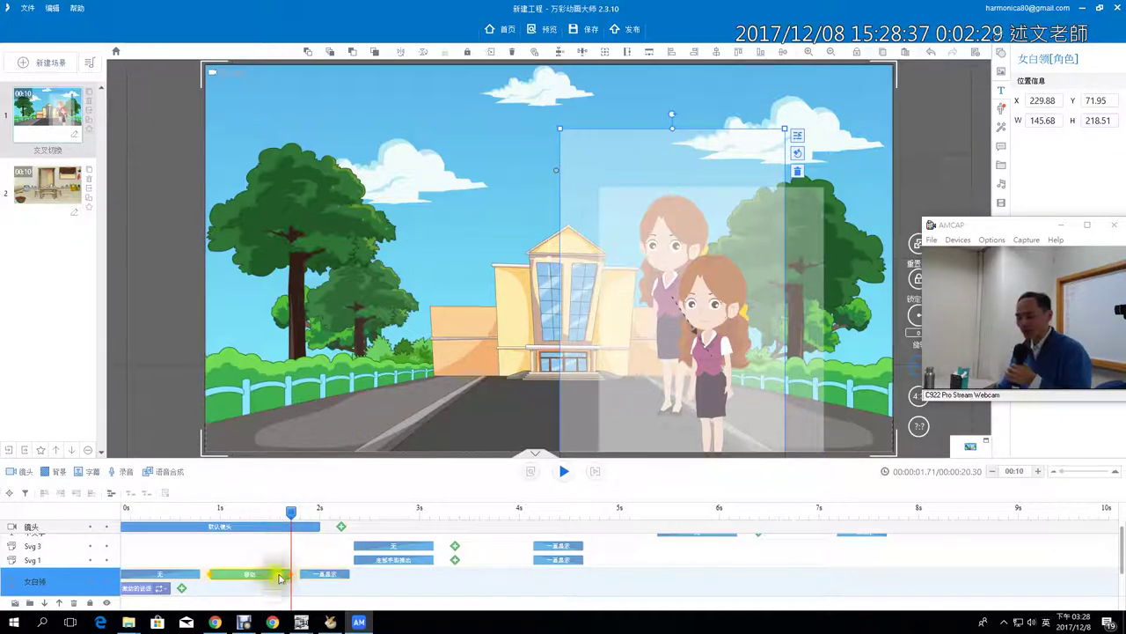
{"action": "left_click", "coordinate": [798, 278]}
{"action": "left_click_drag", "start_coordinate": [798, 278], "coordinate": [472, 246]}
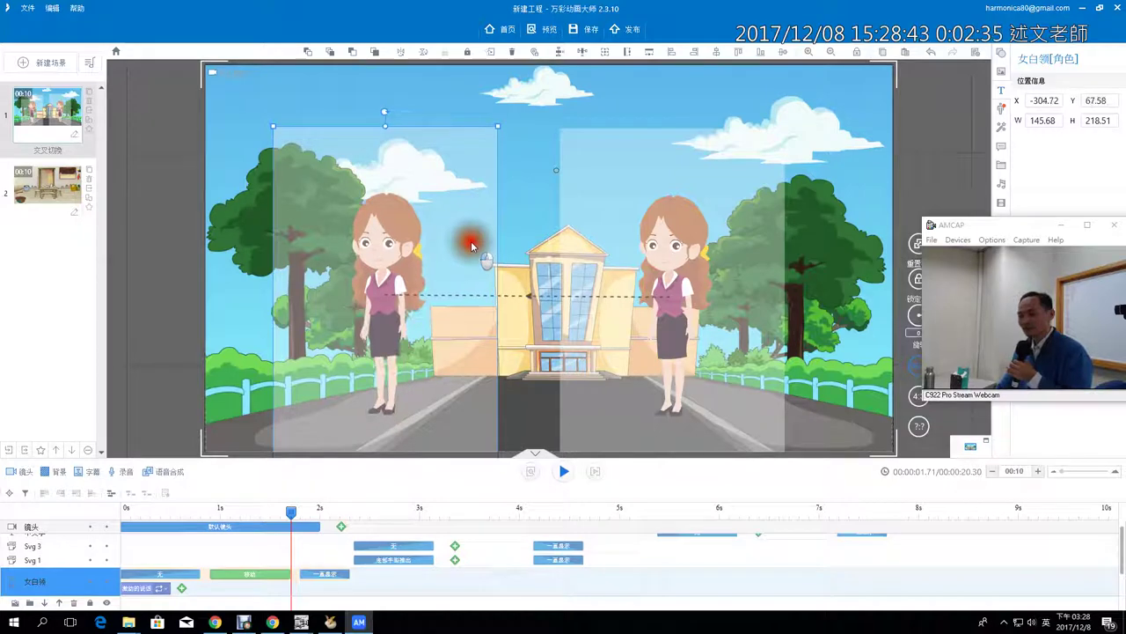
{"action": "mouse_move", "coordinate": [264, 508]}
{"action": "left_mouse_down"}
{"action": "mouse_move", "coordinate": [153, 526]}
{"action": "mouse_move", "coordinate": [201, 525]}
{"action": "mouse_move", "coordinate": [291, 547]}
{"action": "left_mouse_up"}
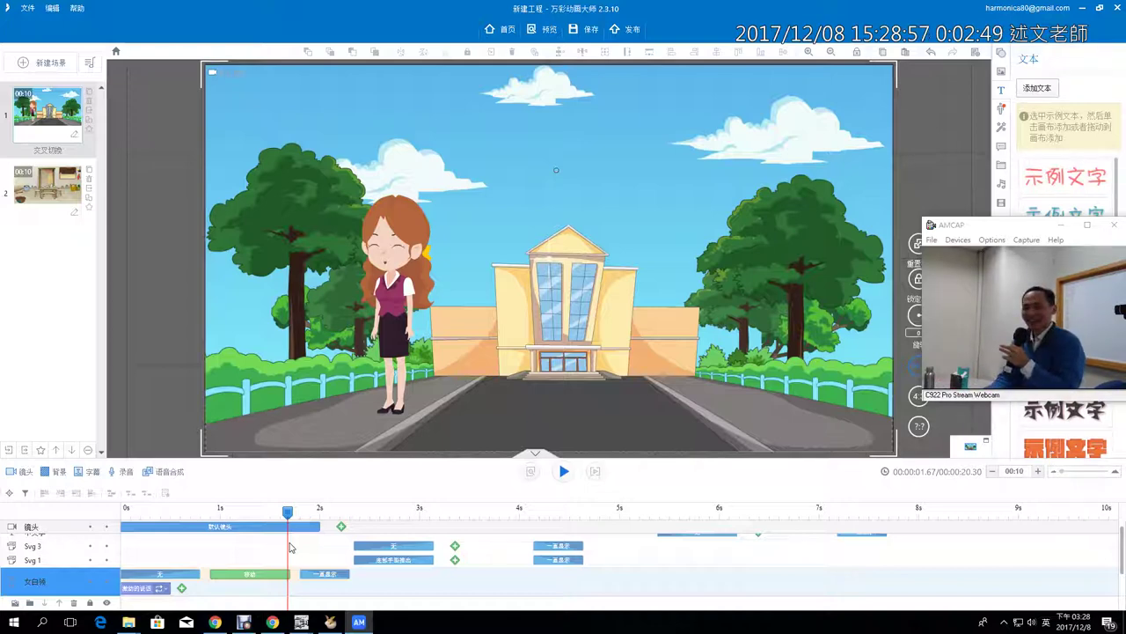
{"action": "left_click", "coordinate": [388, 231]}
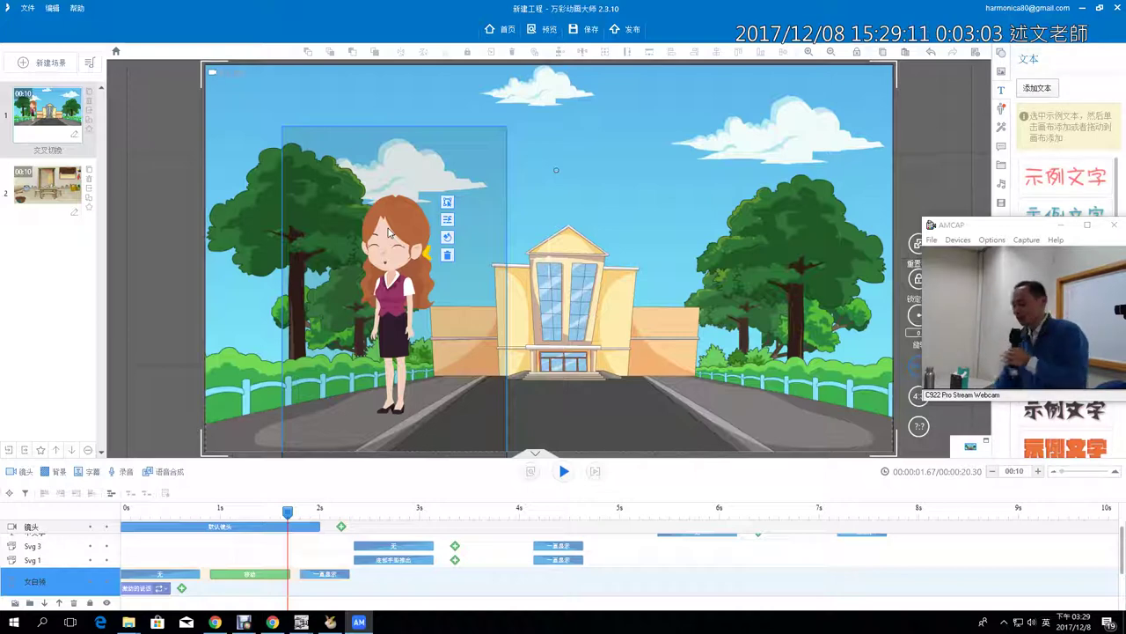
Check the question about making a character face right on the Google Drawings whiteboard and return to the animation project
{"action": "left_click", "coordinate": [272, 623]}
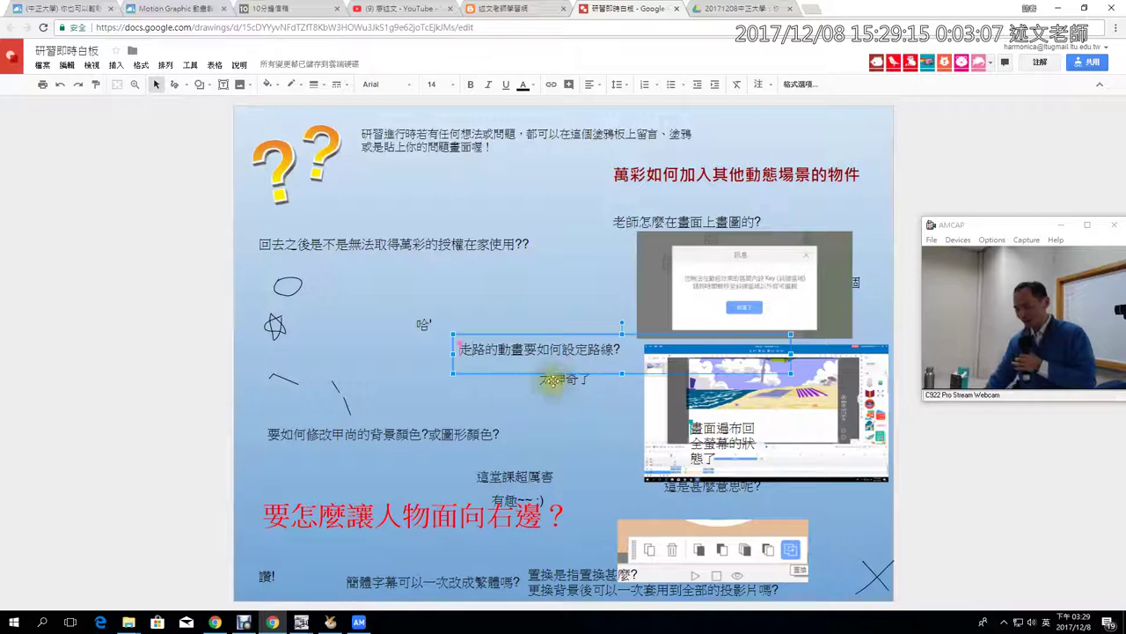
{"action": "left_click", "coordinate": [447, 517]}
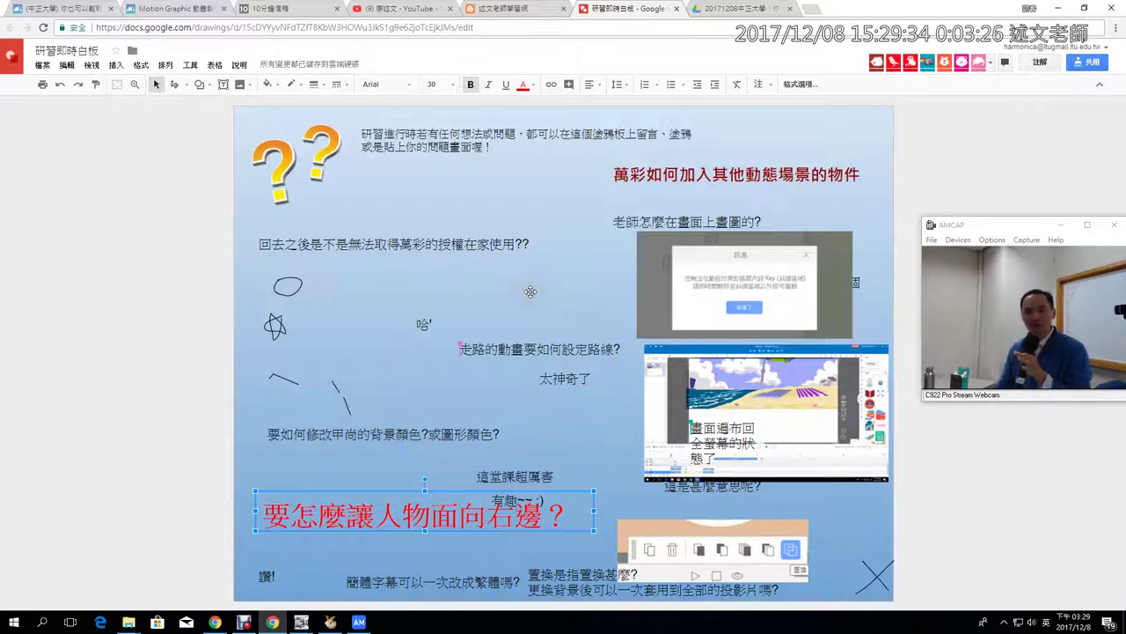
{"action": "left_click", "coordinate": [359, 622]}
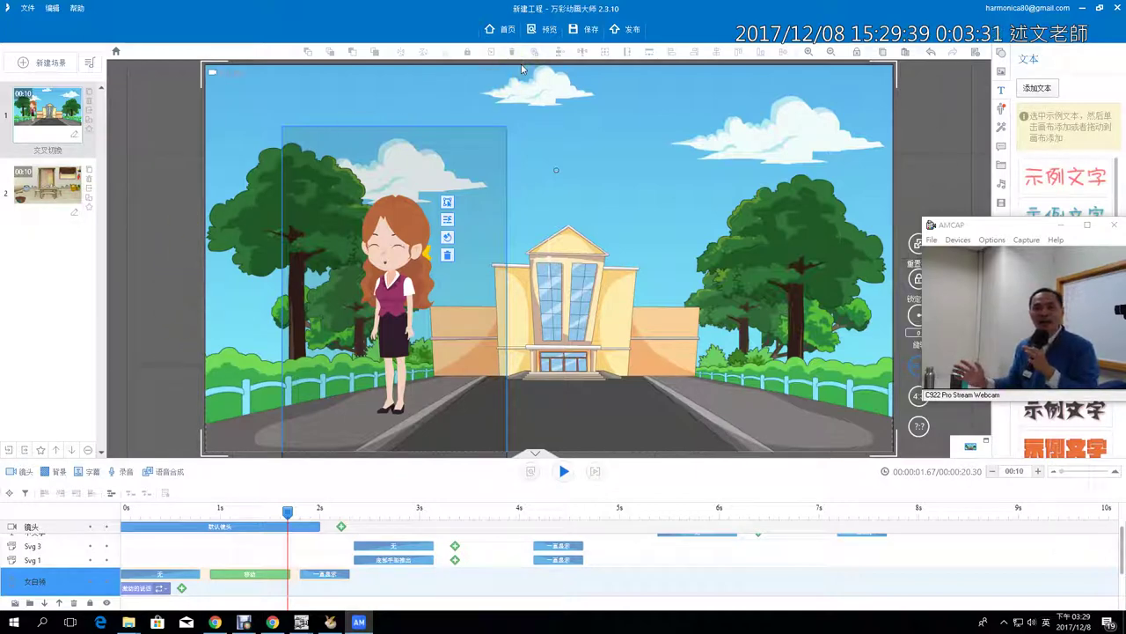
Move the playhead to about 0.41 s and inspect the woman and the school building by selecting them in turn
{"action": "left_click", "coordinate": [595, 278]}
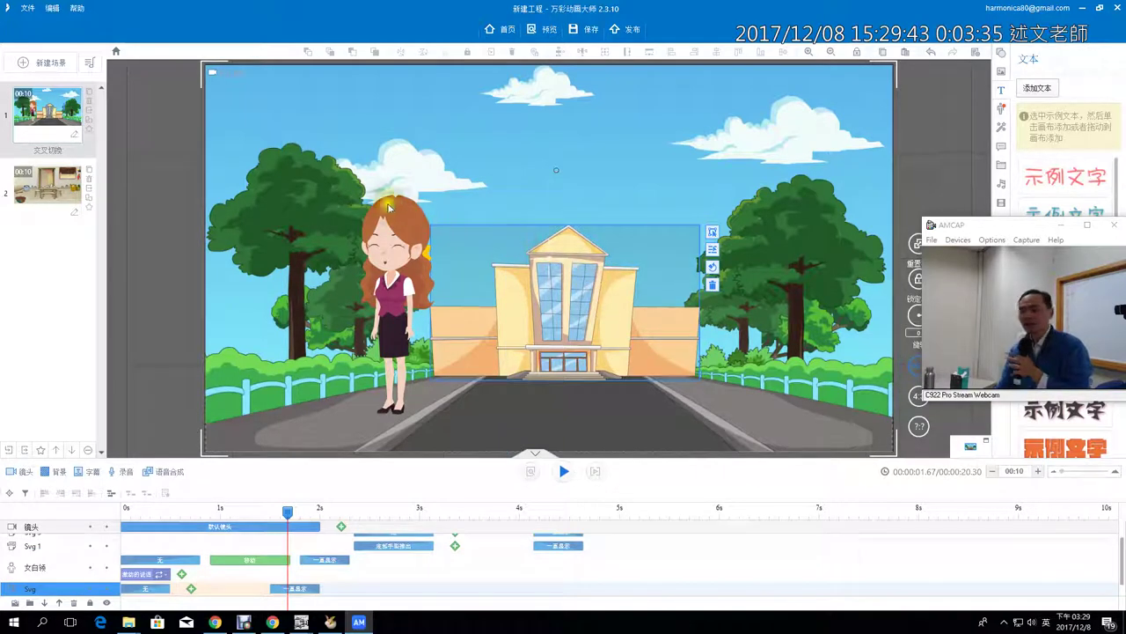
{"action": "left_click", "coordinate": [400, 236]}
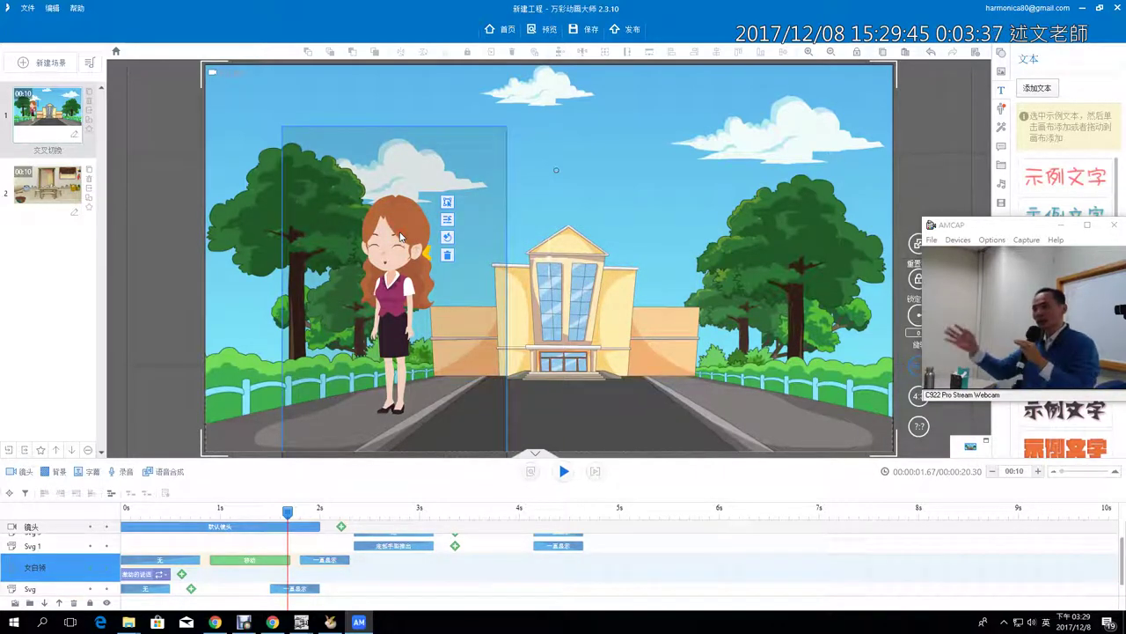
{"action": "left_click", "coordinate": [250, 508]}
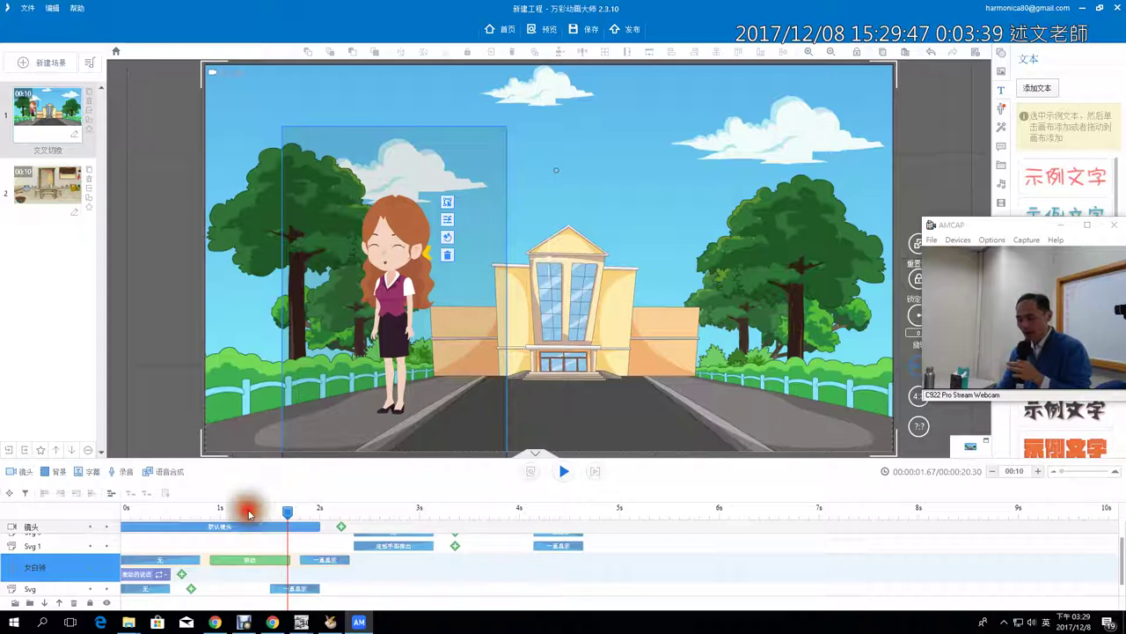
{"action": "left_click", "coordinate": [162, 510]}
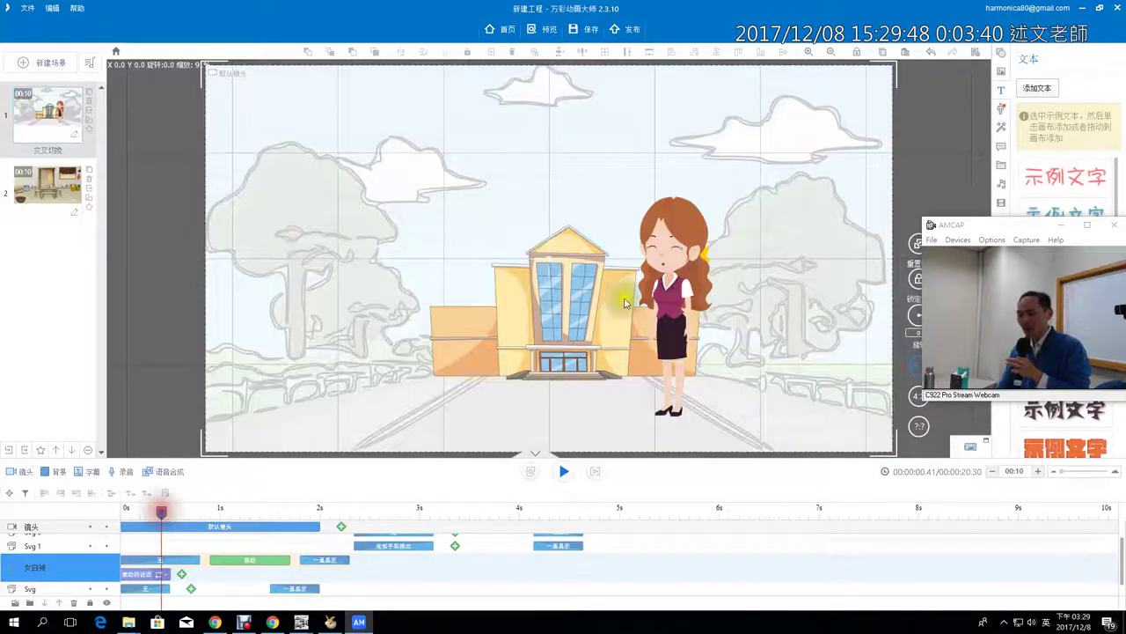
{"action": "left_click", "coordinate": [666, 255]}
{"action": "left_click", "coordinate": [546, 282]}
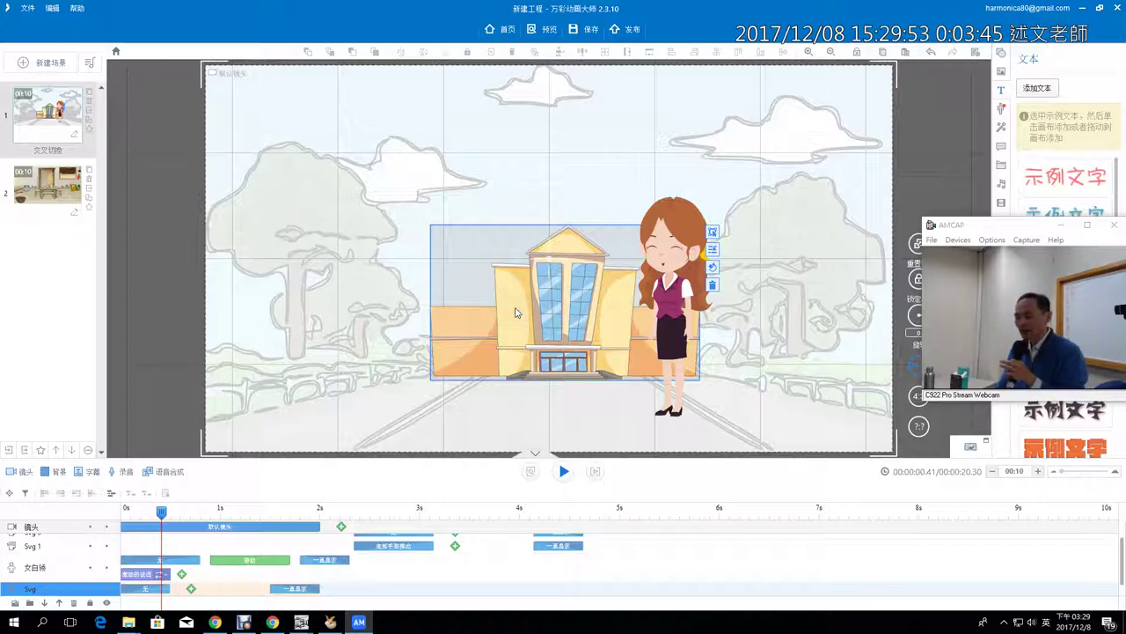
Examine the school building's object options, including adding it to the material library (添加到素材库)
{"action": "right_click", "coordinate": [515, 306]}
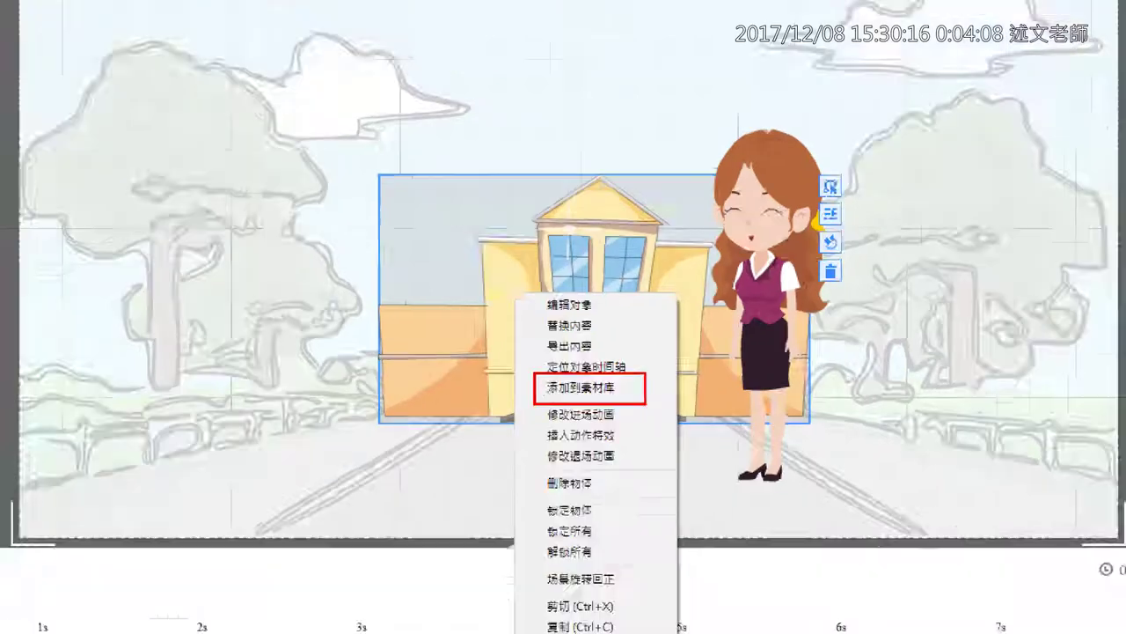
{"action": "left_click", "coordinate": [607, 408]}
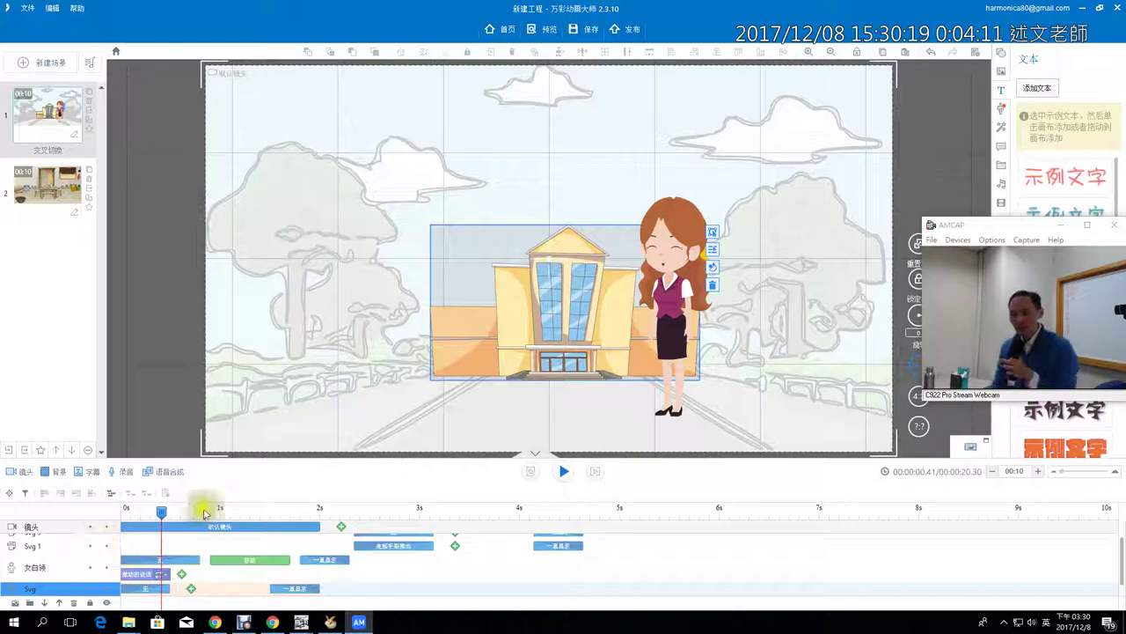
Adjust the timeline area's height and start a 语音合成 (speech synthesis) with the 四川 小蓉 voice
{"action": "left_click_drag", "start_coordinate": [266, 462], "coordinate": [265, 381]}
{"action": "left_click_drag", "start_coordinate": [269, 432], "coordinate": [264, 447]}
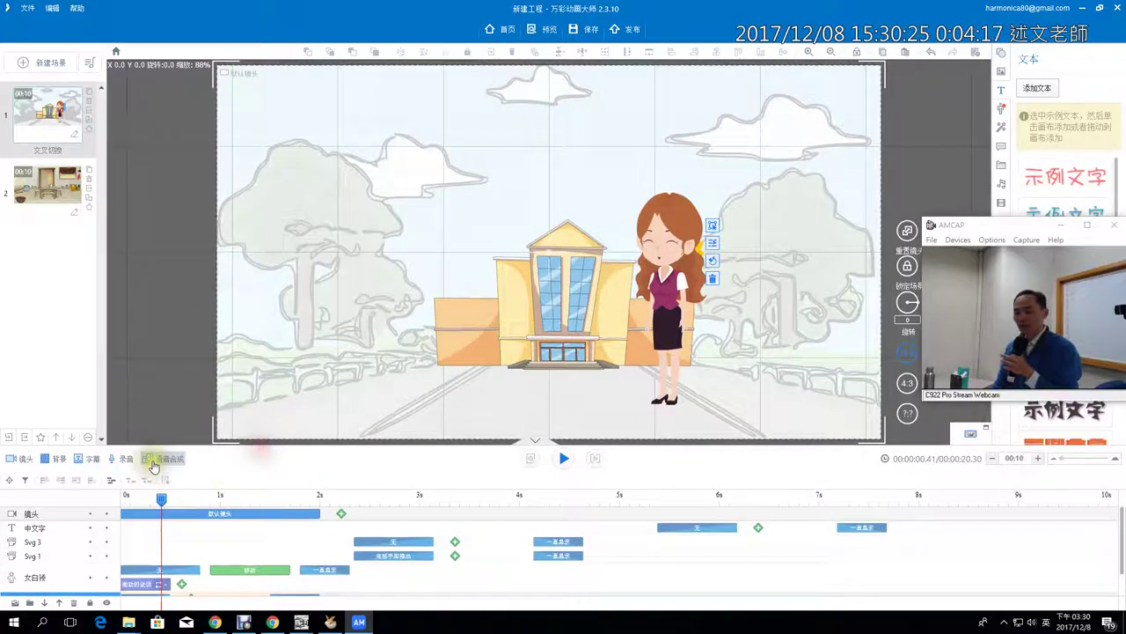
{"action": "left_click", "coordinate": [153, 459]}
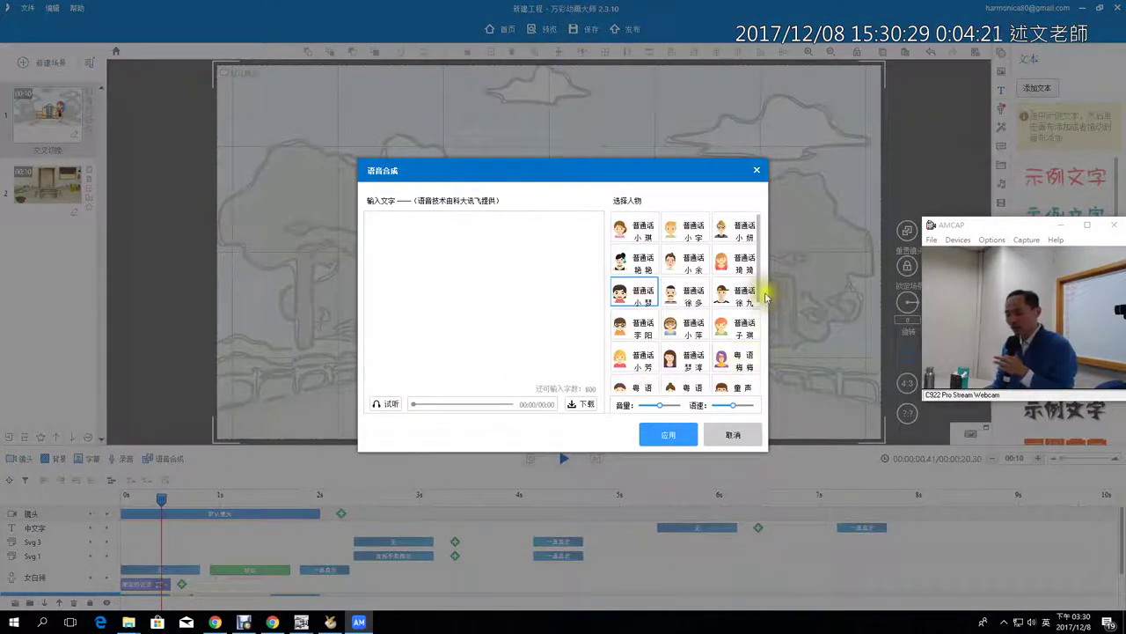
{"action": "left_click_drag", "start_coordinate": [761, 295], "coordinate": [755, 387]}
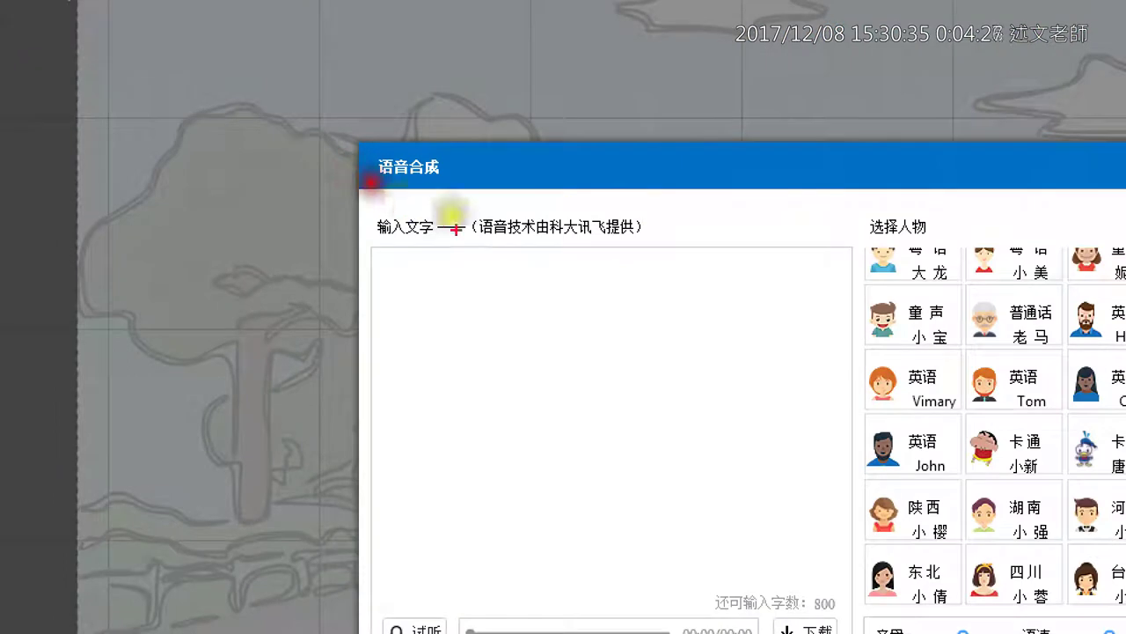
{"action": "left_click_drag", "start_coordinate": [564, 237], "coordinate": [645, 248]}
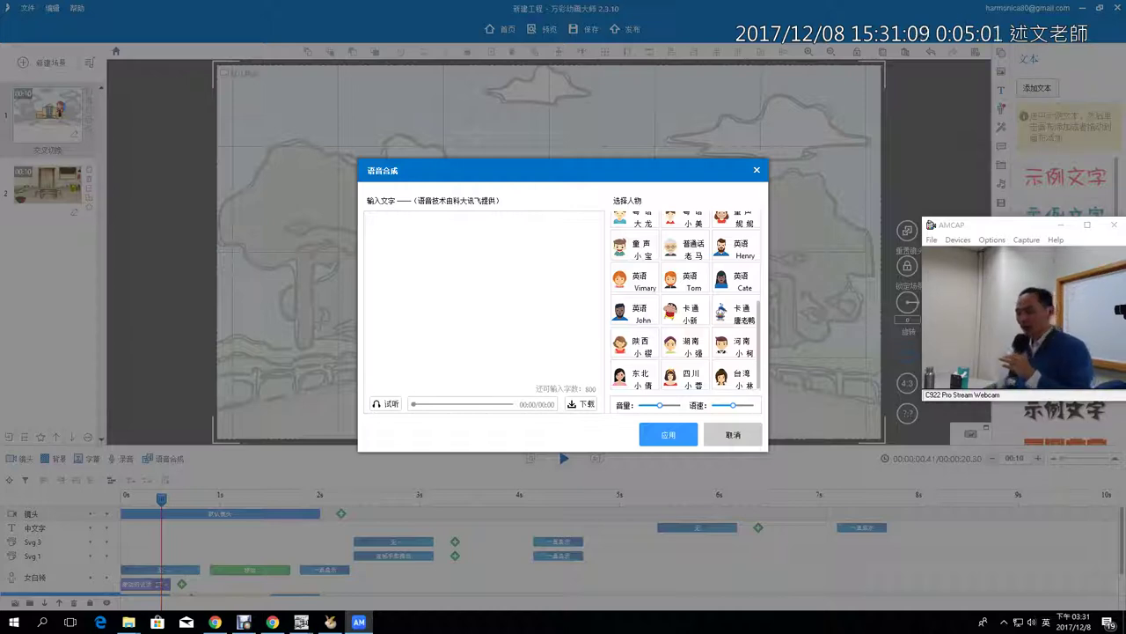
{"action": "left_click", "coordinate": [686, 379]}
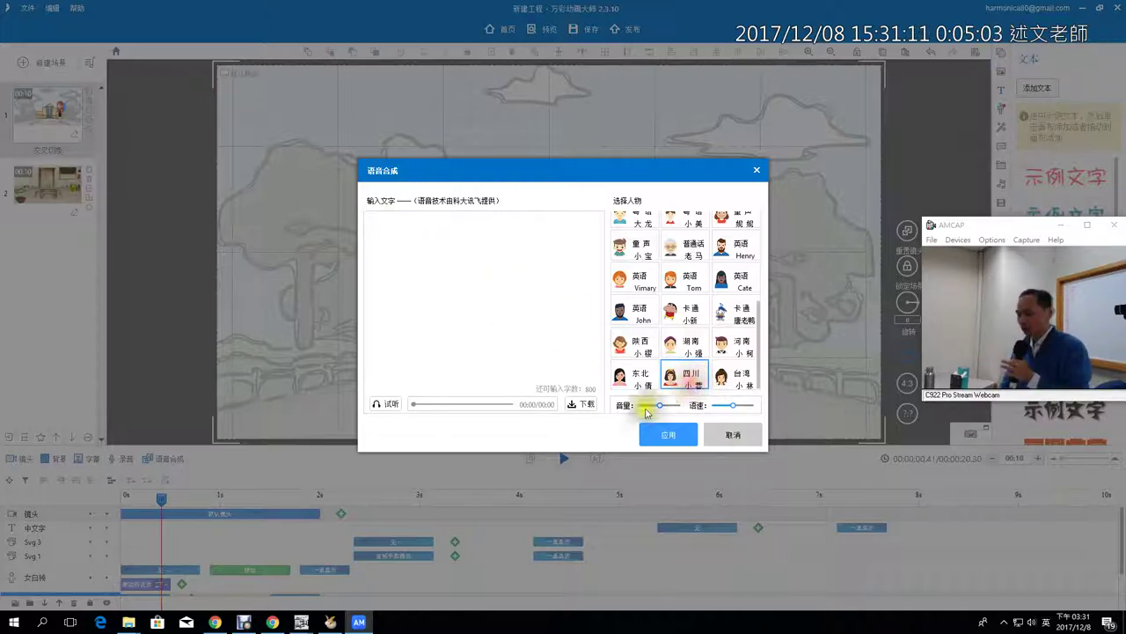
Copy the whiteboard question 回去之後是不是無法取得萬彩的授權在家使用?? into the speech synthesis text
{"action": "left_click", "coordinate": [387, 405]}
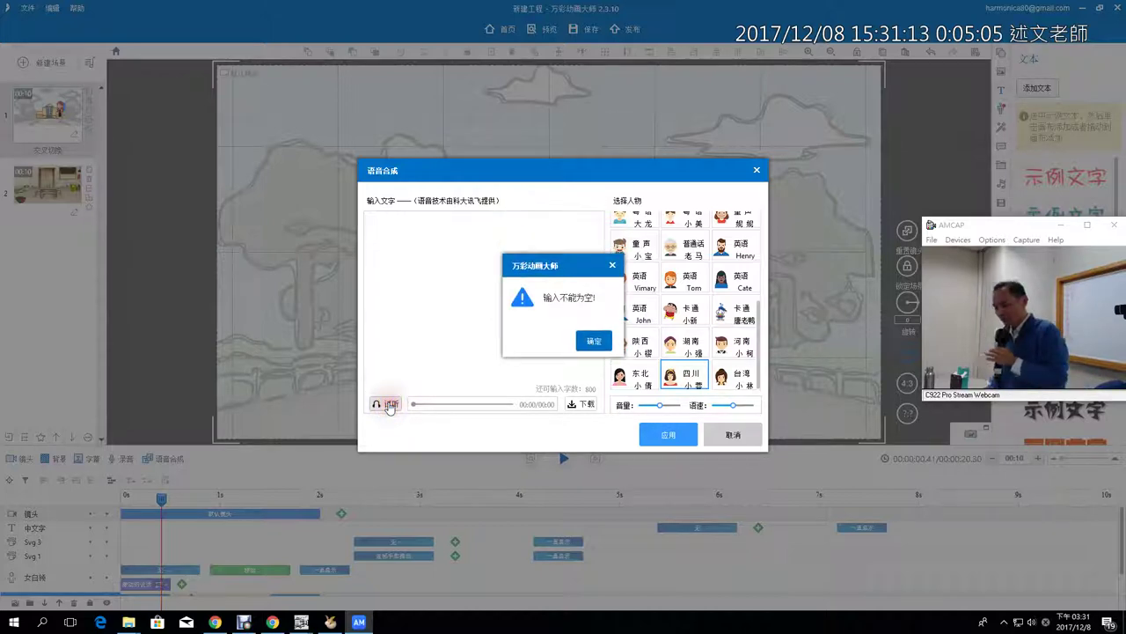
{"action": "left_click", "coordinate": [588, 339]}
{"action": "left_click", "coordinate": [465, 259]}
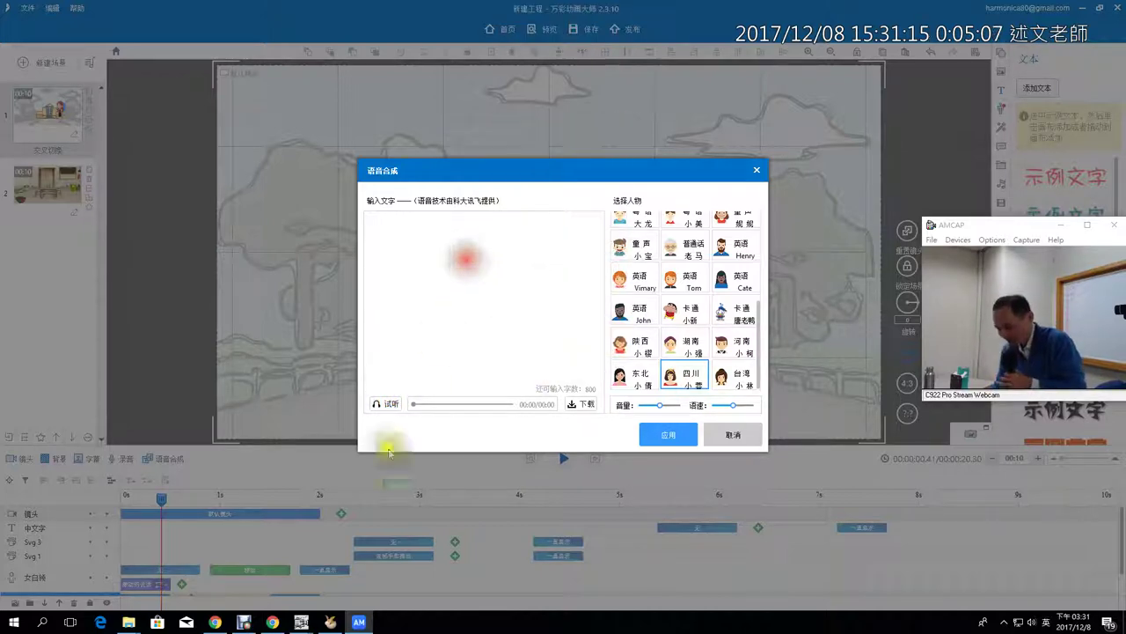
{"action": "left_click", "coordinate": [273, 622]}
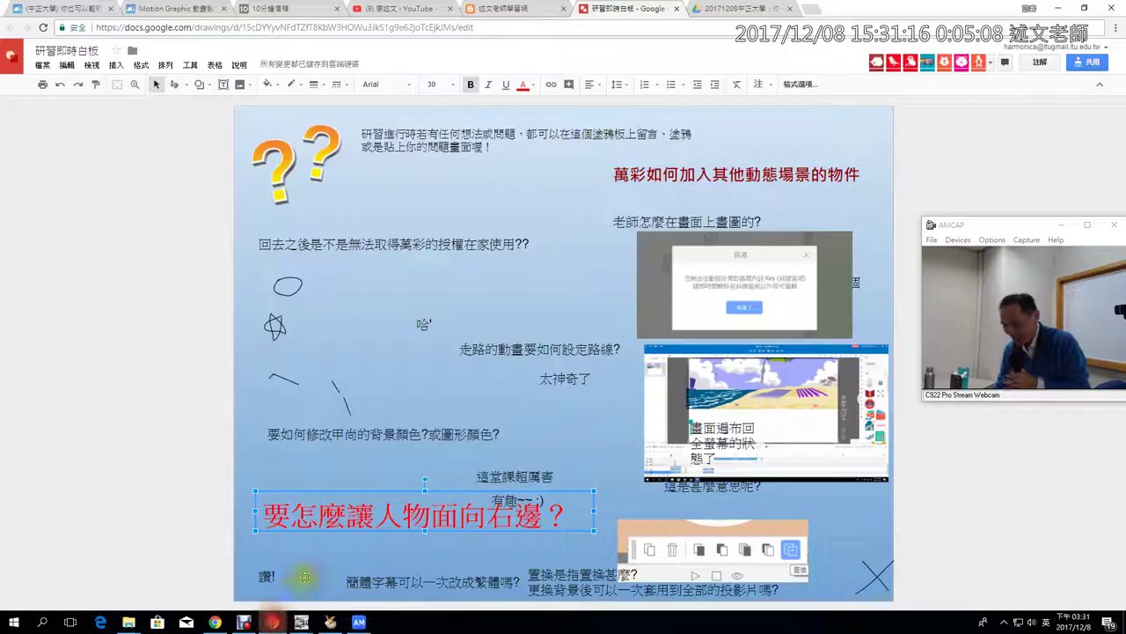
{"action": "left_click", "coordinate": [284, 244]}
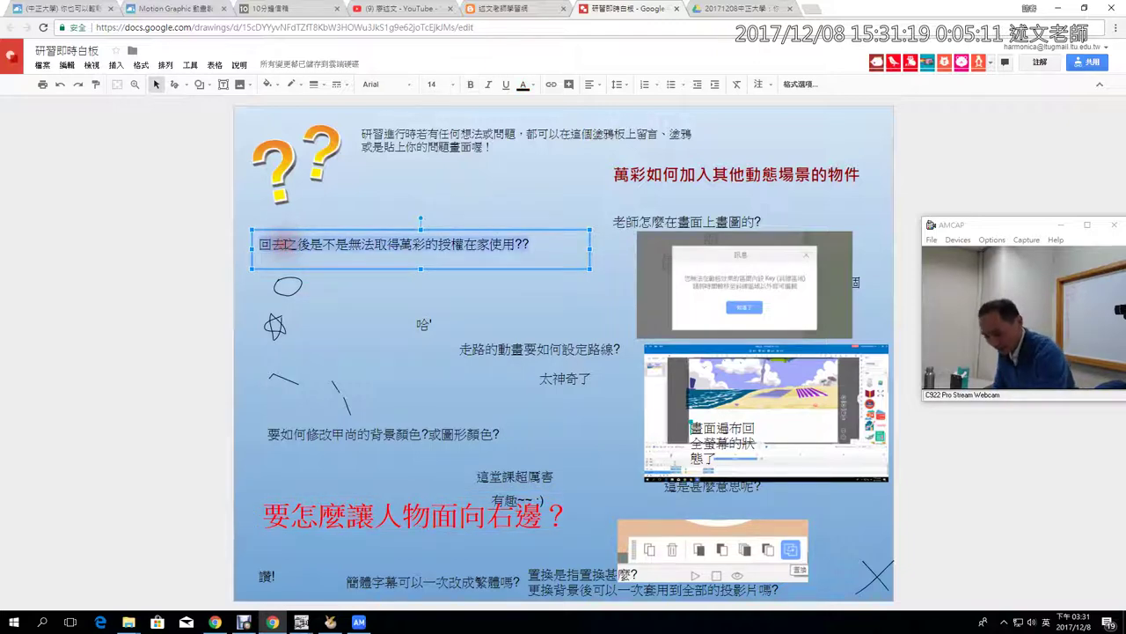
{"action": "key", "text": "alt+Tab"}
{"action": "left_click", "coordinate": [439, 255]}
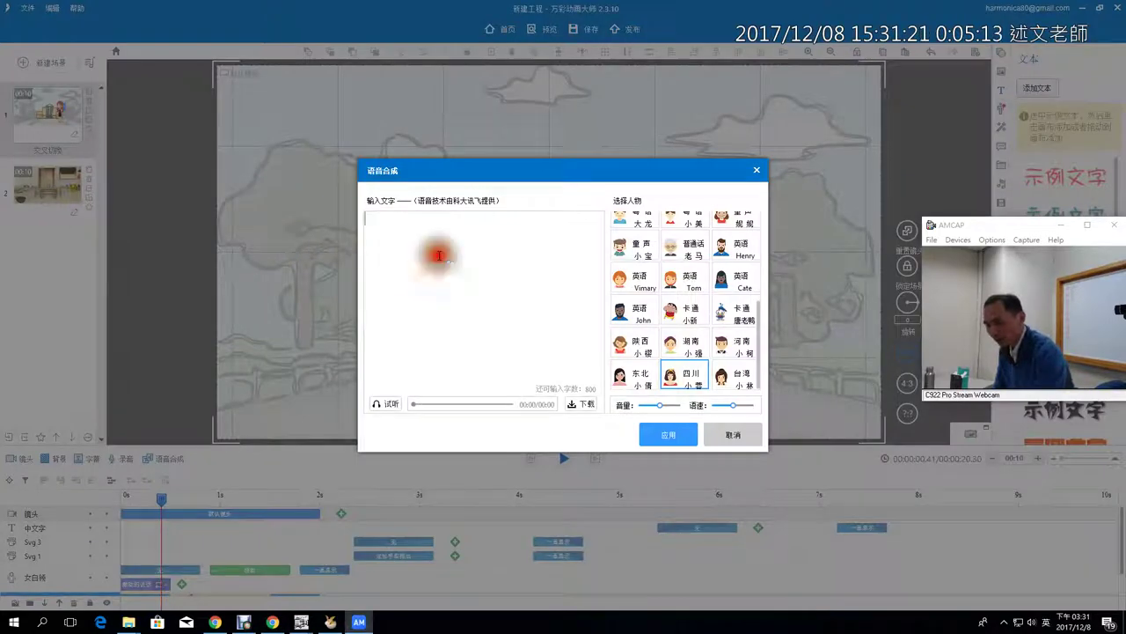
{"action": "type", "text": "回去之後是不是無法取得萬彩的授權在家使用??"}
Look over other text on the whiteboard, from the intro note to the dynamic-scene and walking-path questions, as possible speech samples
{"action": "key", "text": "alt+Tab"}
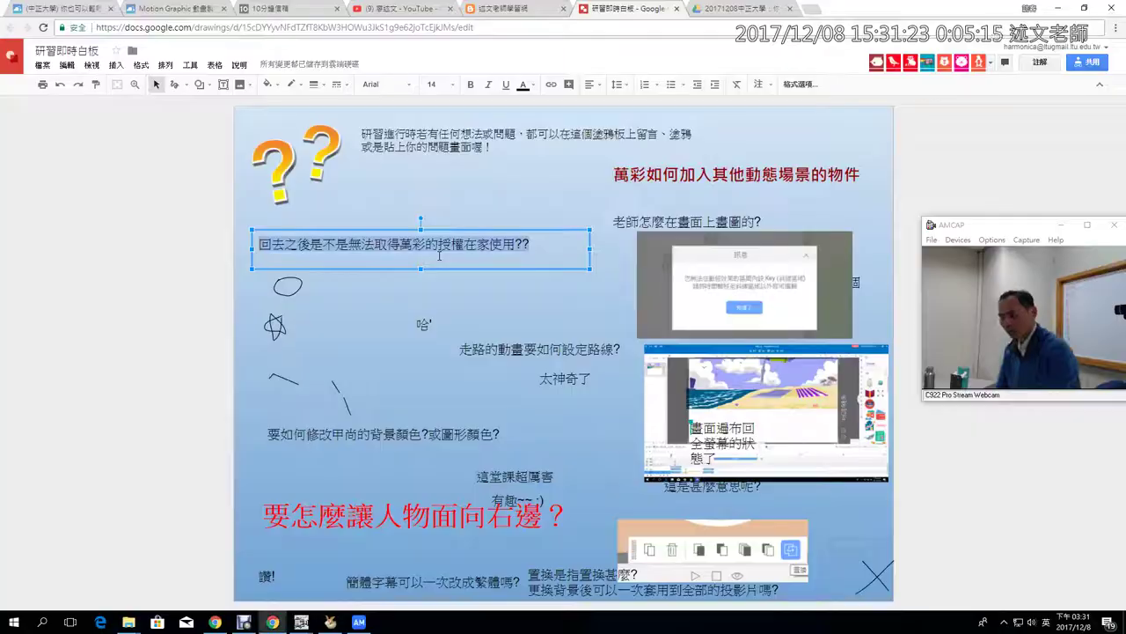
{"action": "left_click", "coordinate": [433, 133]}
{"action": "triple_click", "coordinate": [433, 133]}
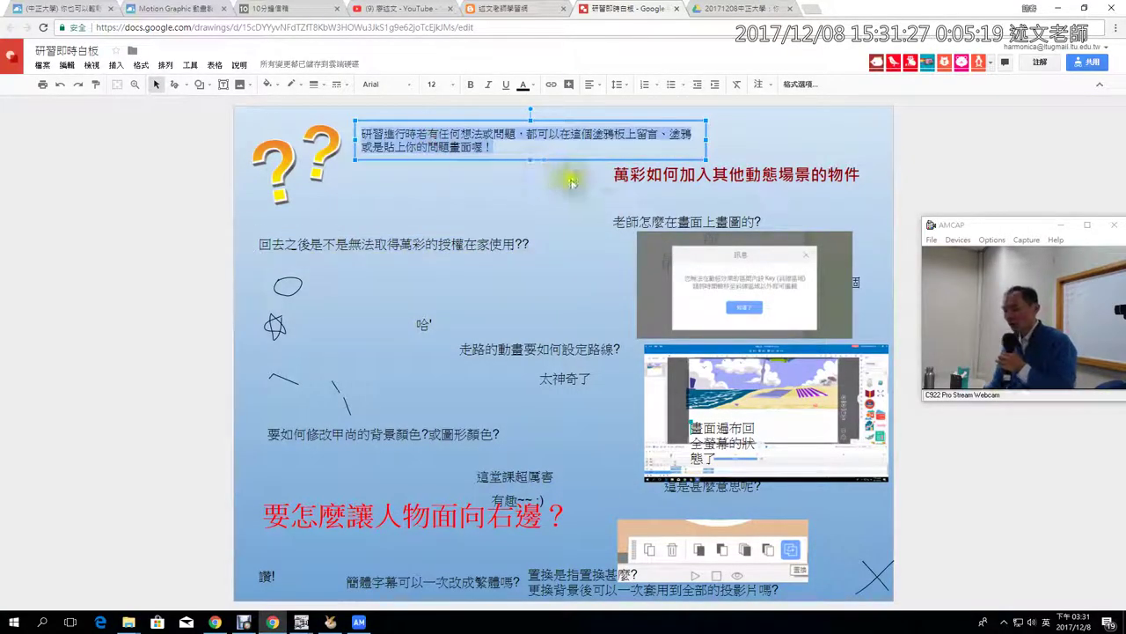
{"action": "left_click", "coordinate": [625, 172]}
{"action": "left_click_drag", "start_coordinate": [656, 180], "coordinate": [867, 189]}
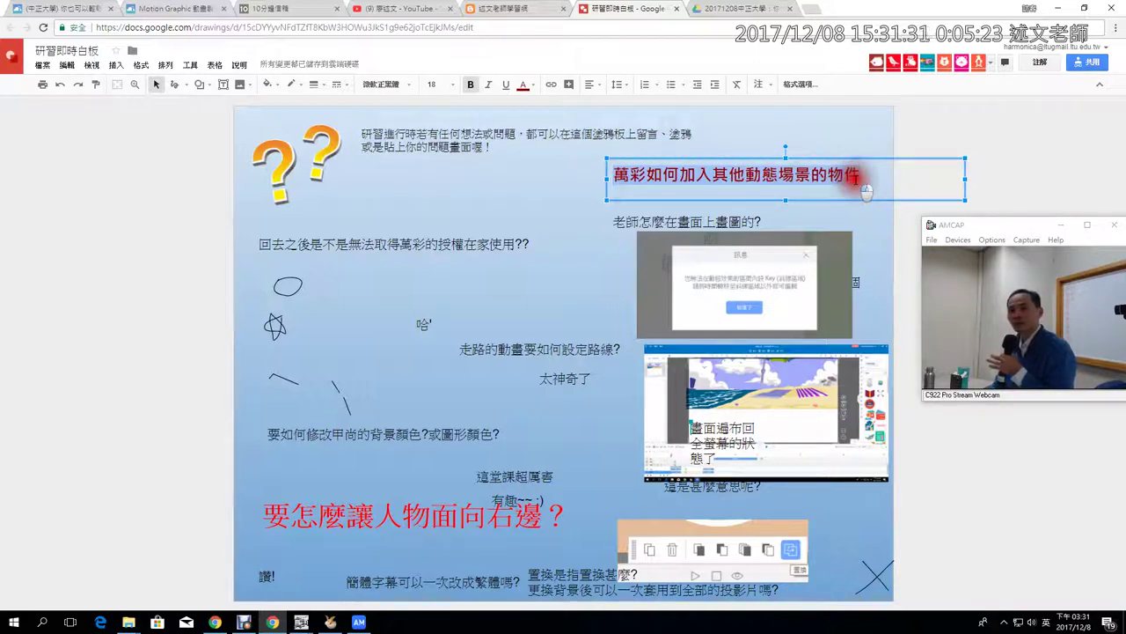
{"action": "left_click", "coordinate": [509, 347]}
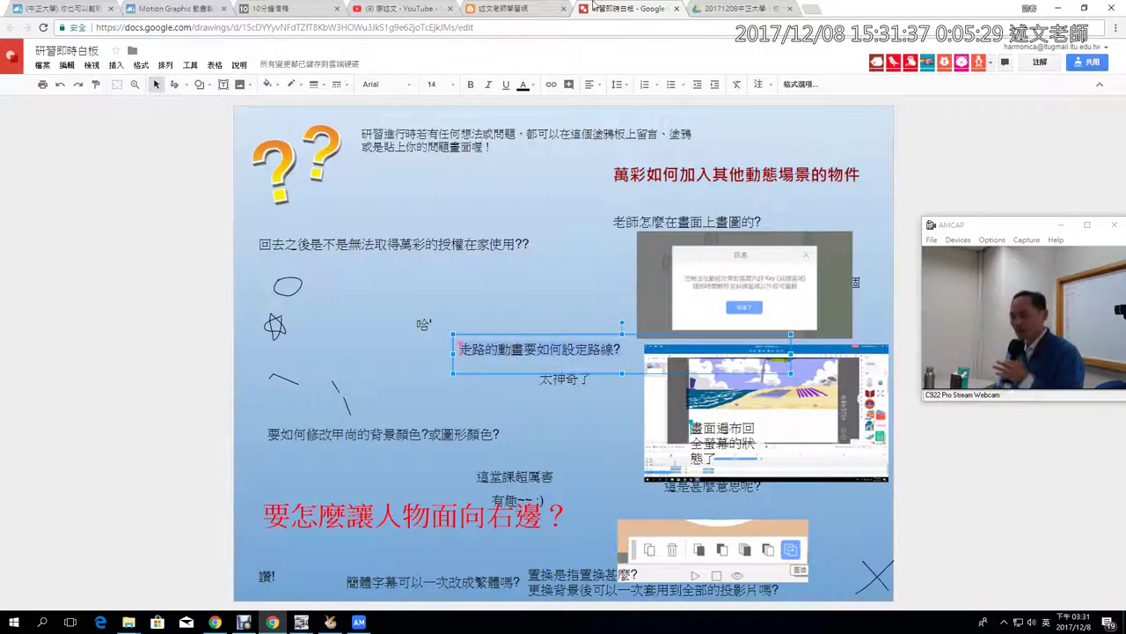
Switch to the blog's Webduino Blockly article and examine its title, introduction and Webduino Cloud registration section as sample text
{"action": "left_click", "coordinate": [521, 9]}
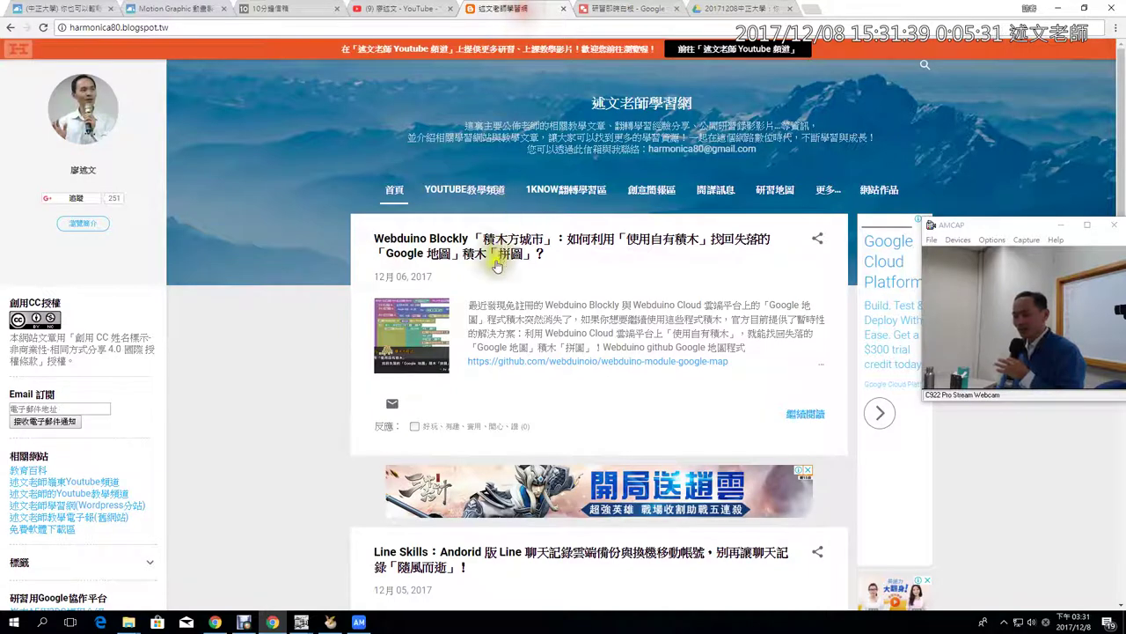
{"action": "left_click", "coordinate": [528, 252]}
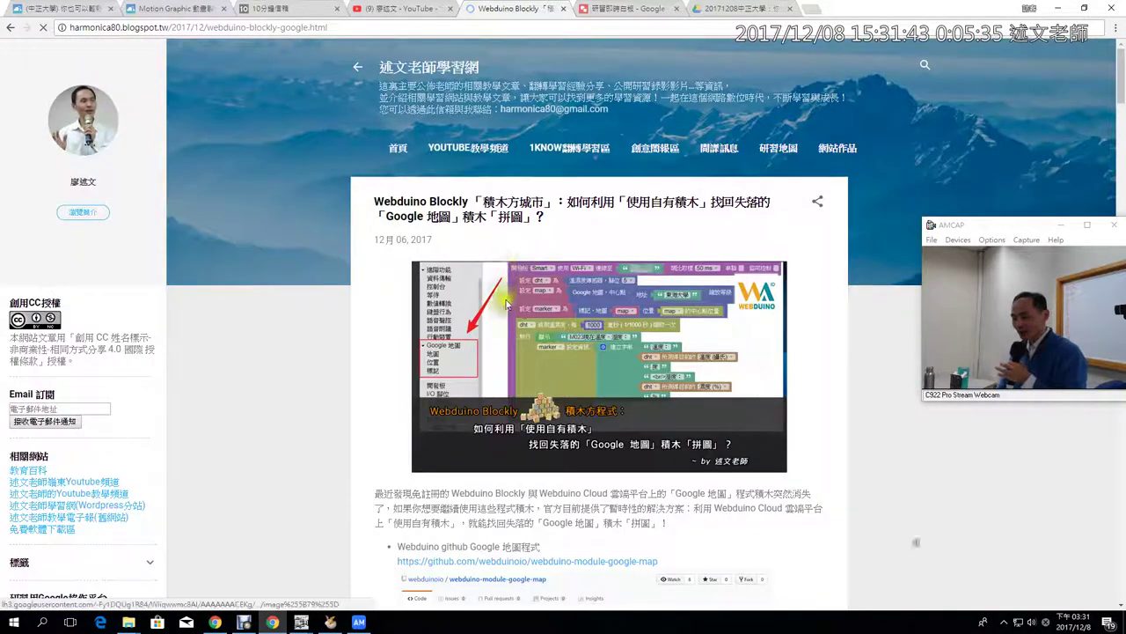
{"action": "triple_click", "coordinate": [504, 206]}
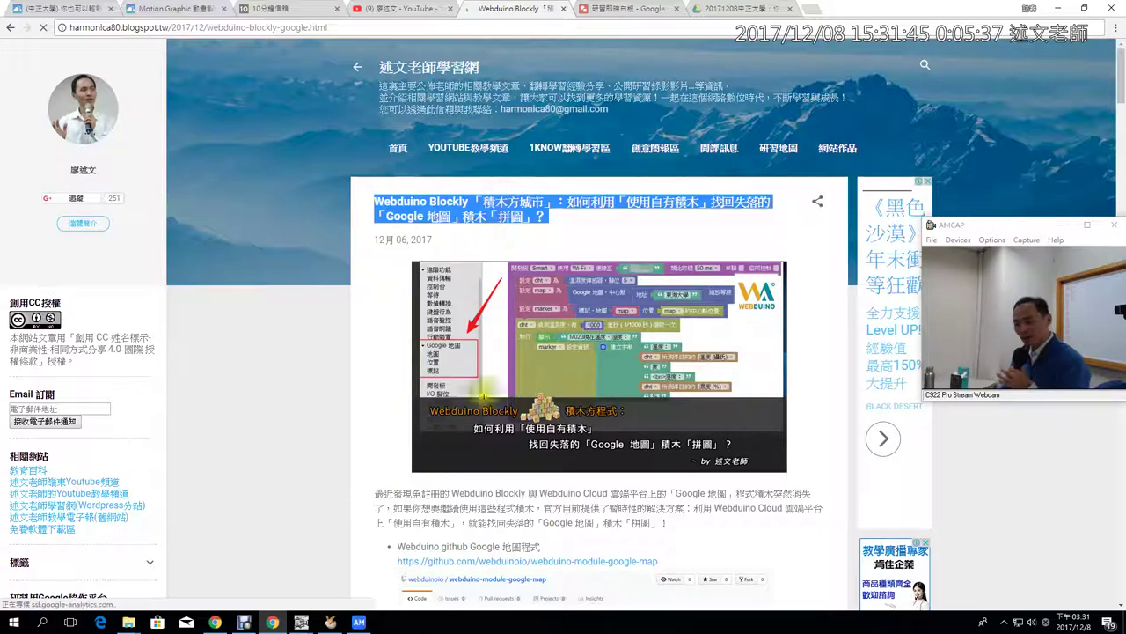
{"action": "triple_click", "coordinate": [509, 501]}
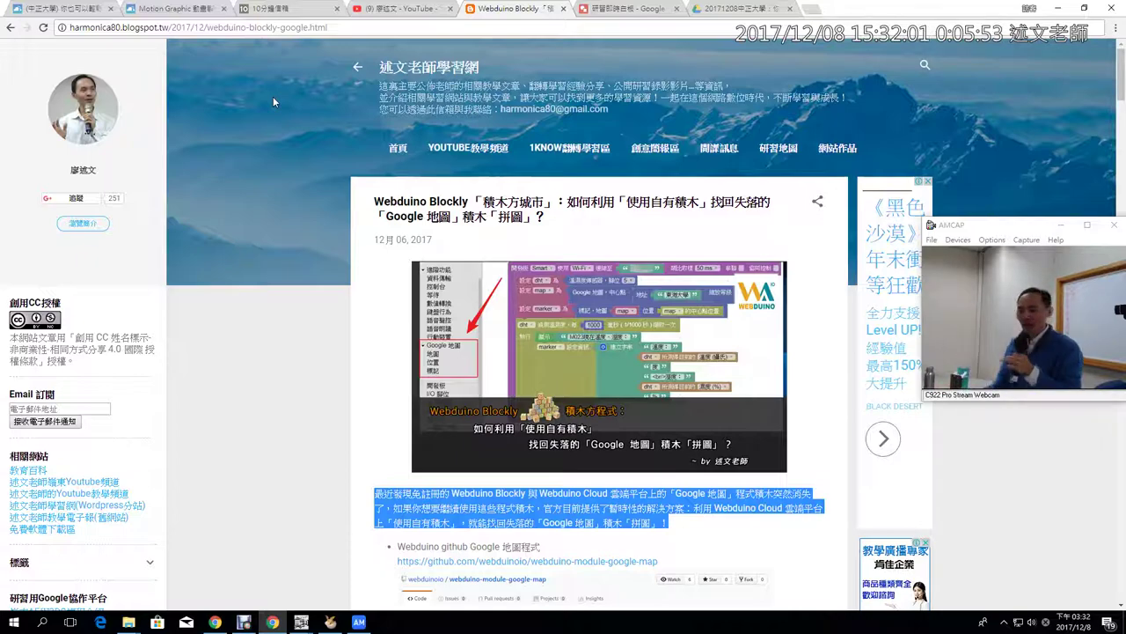
{"action": "scroll", "coordinate": [257, 414], "scroll_direction": "down", "scroll_amount": 4}
{"action": "scroll", "coordinate": [259, 424], "scroll_direction": "down", "scroll_amount": 3}
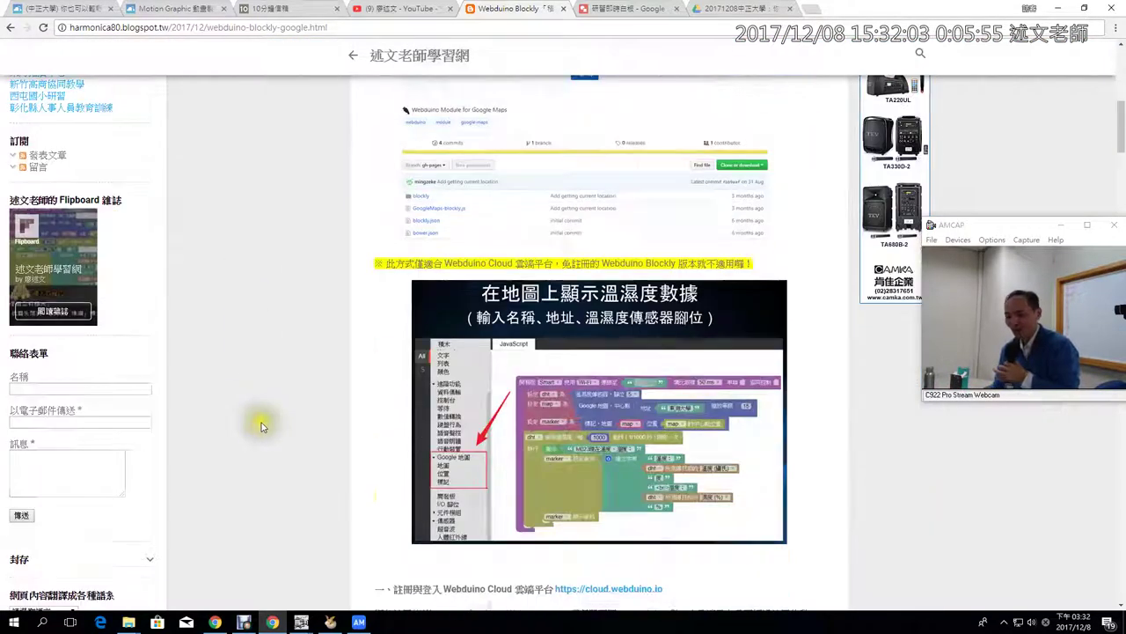
{"action": "scroll", "coordinate": [259, 422], "scroll_direction": "down", "scroll_amount": 3}
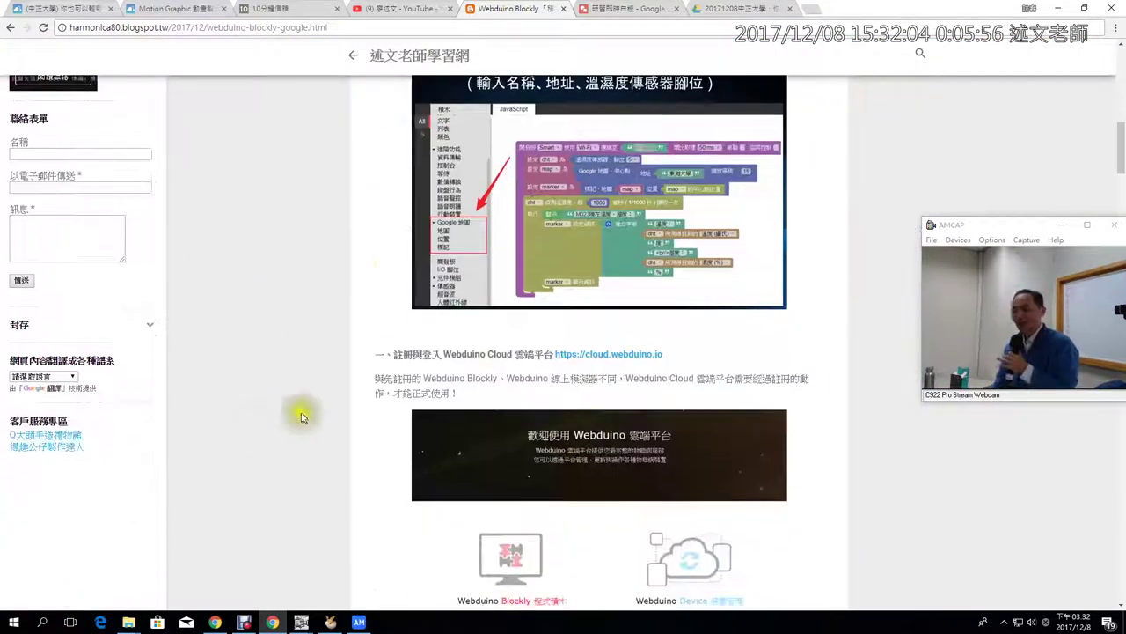
{"action": "triple_click", "coordinate": [455, 379]}
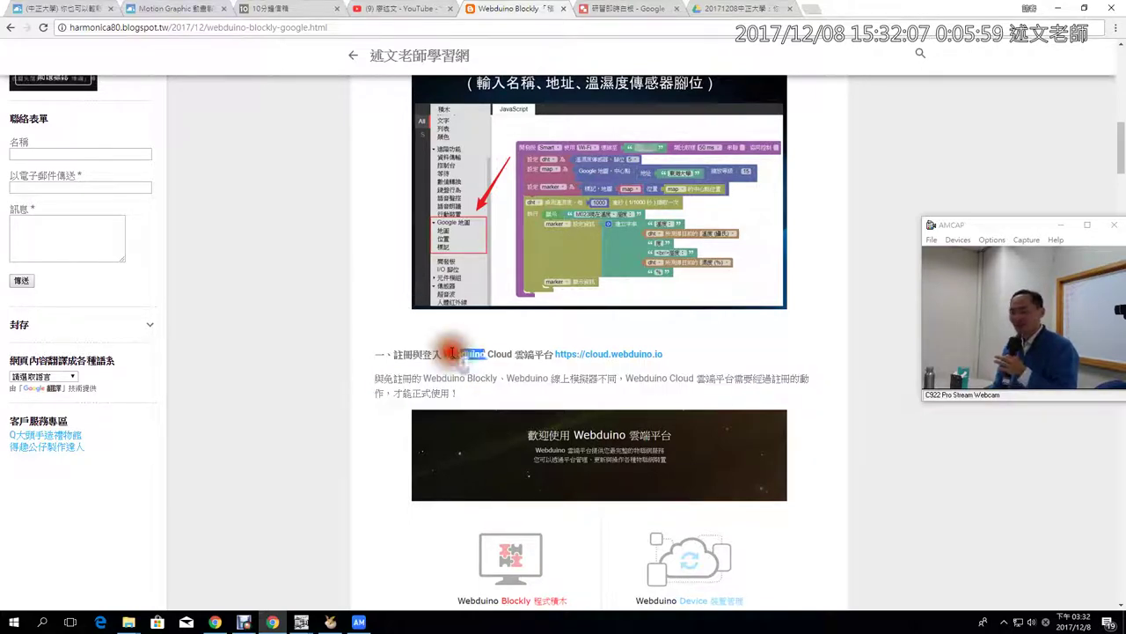
{"action": "triple_click", "coordinate": [451, 353]}
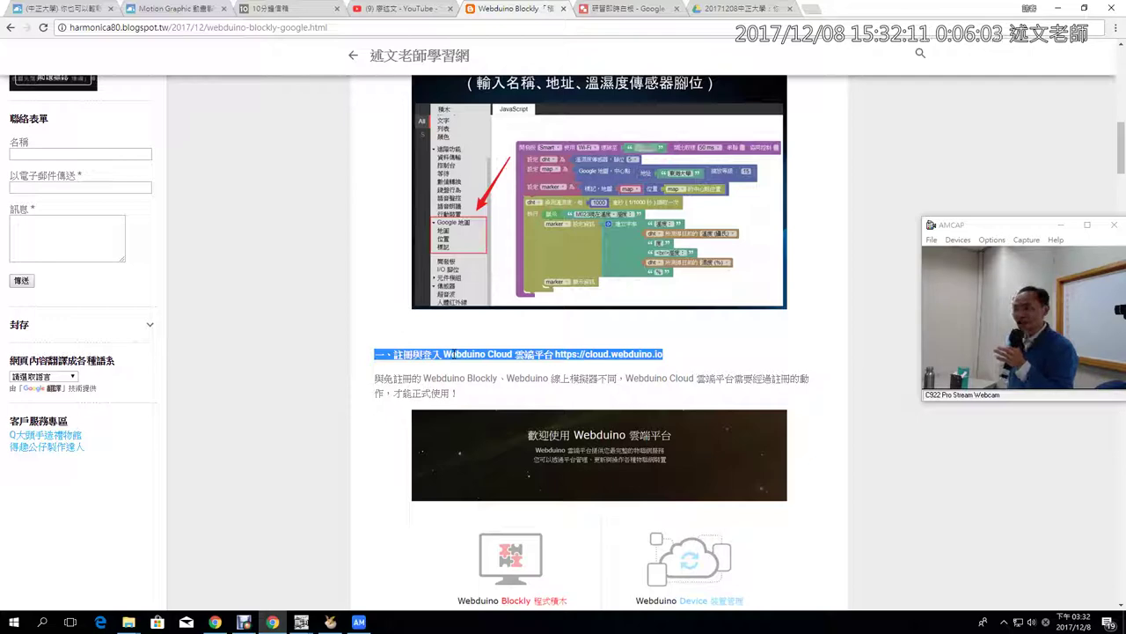
Return to the animation project, listen to the synthesized question and close speech synthesis
{"action": "left_click", "coordinate": [358, 623]}
{"action": "left_click", "coordinate": [389, 406]}
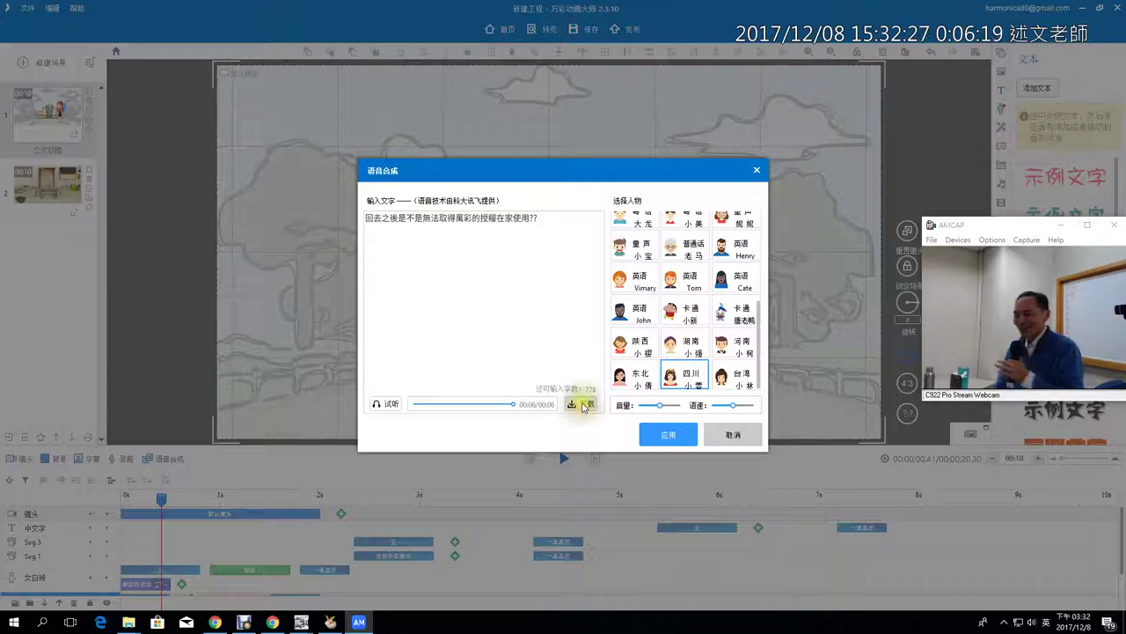
{"action": "left_click", "coordinate": [680, 438]}
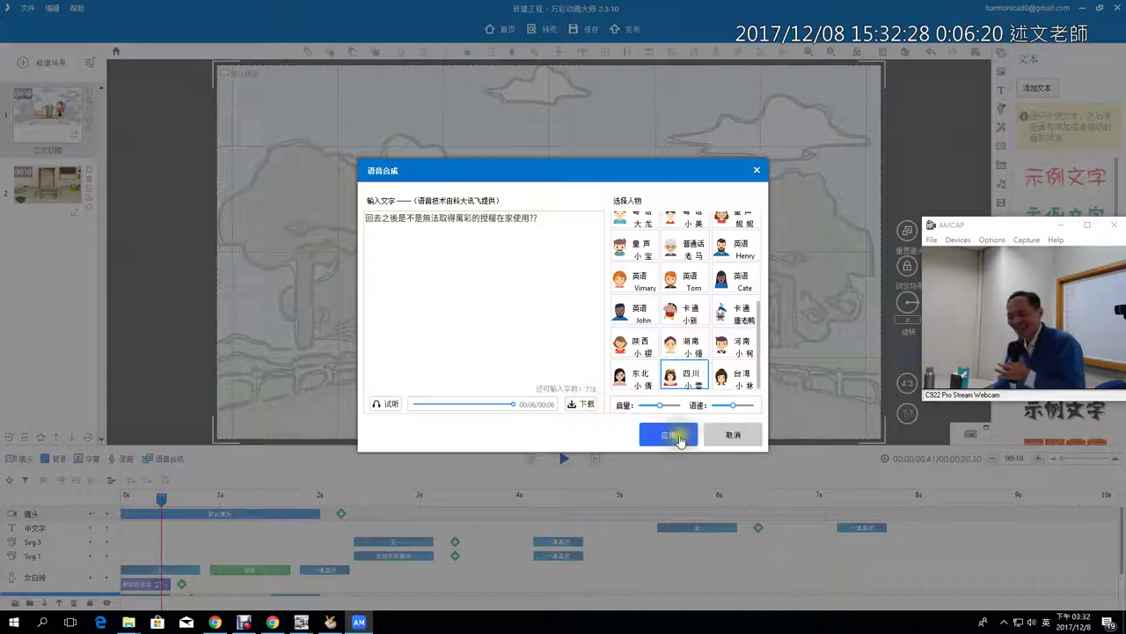
{"action": "left_click", "coordinate": [755, 435]}
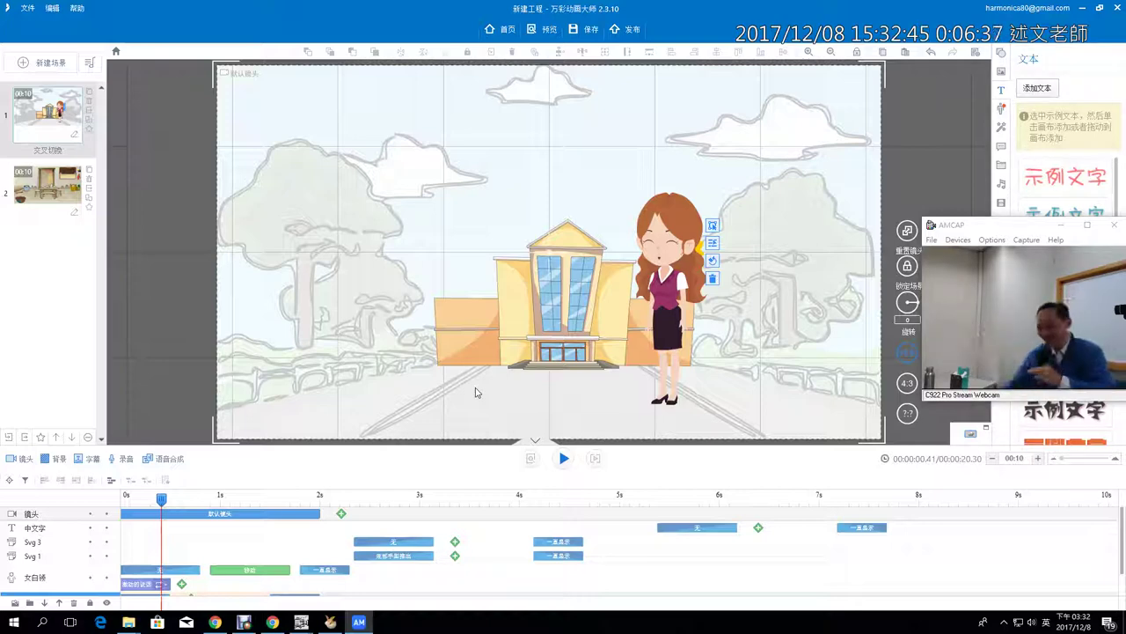
Select the woman beside the school building on the canvas
{"action": "left_click", "coordinate": [667, 262]}
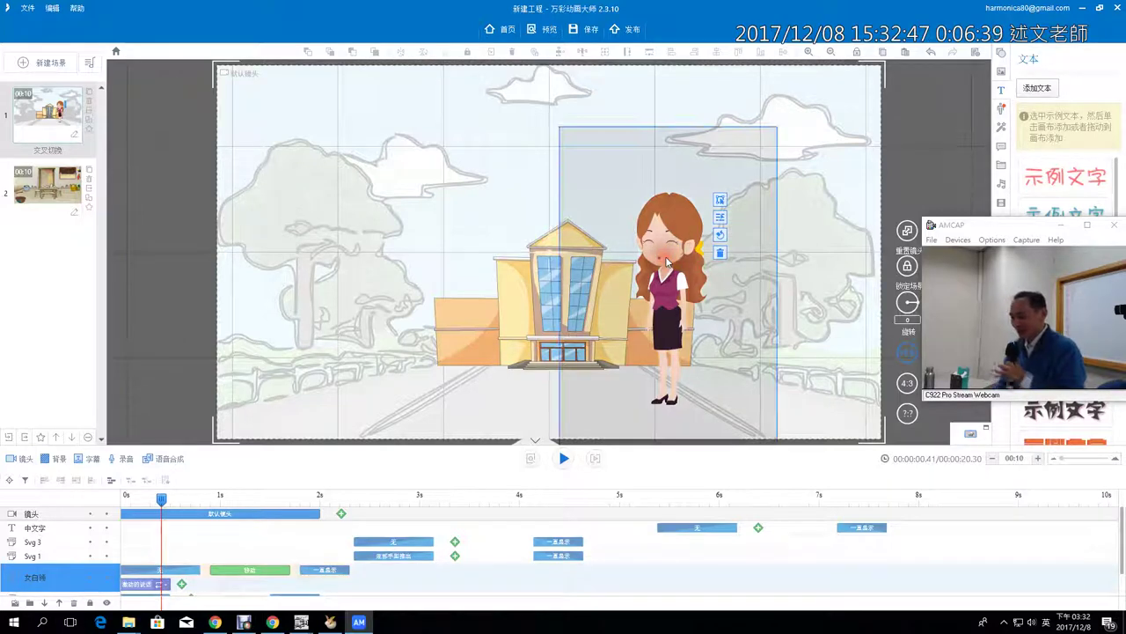